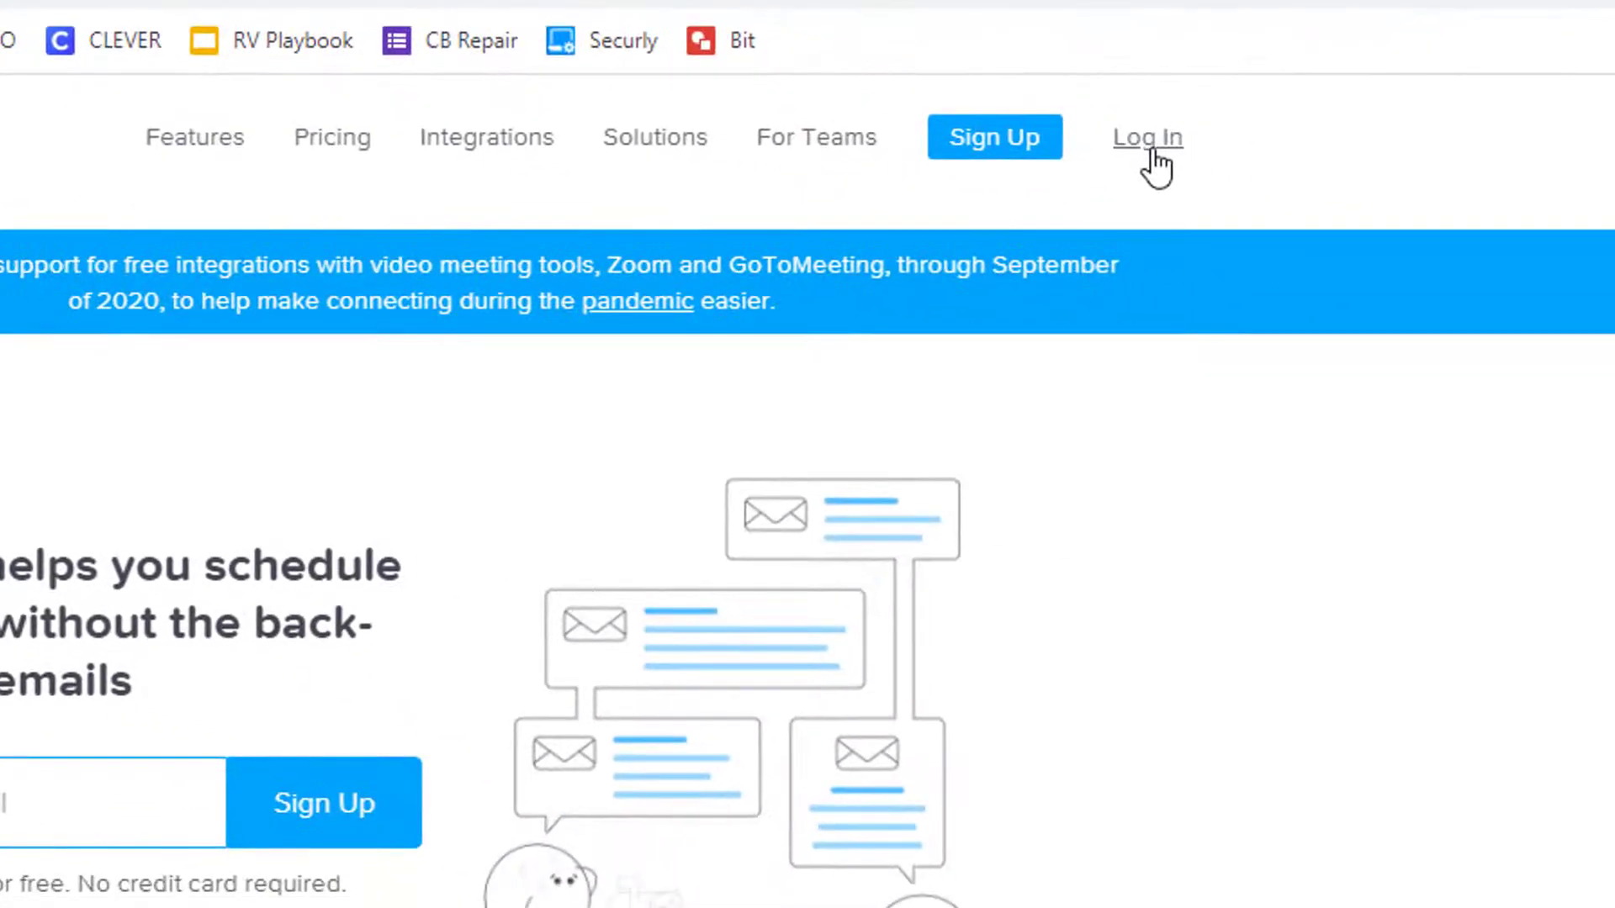
- Log in to Calendly with the school Google account to reach the event types dashboard
left_click(1150, 164)
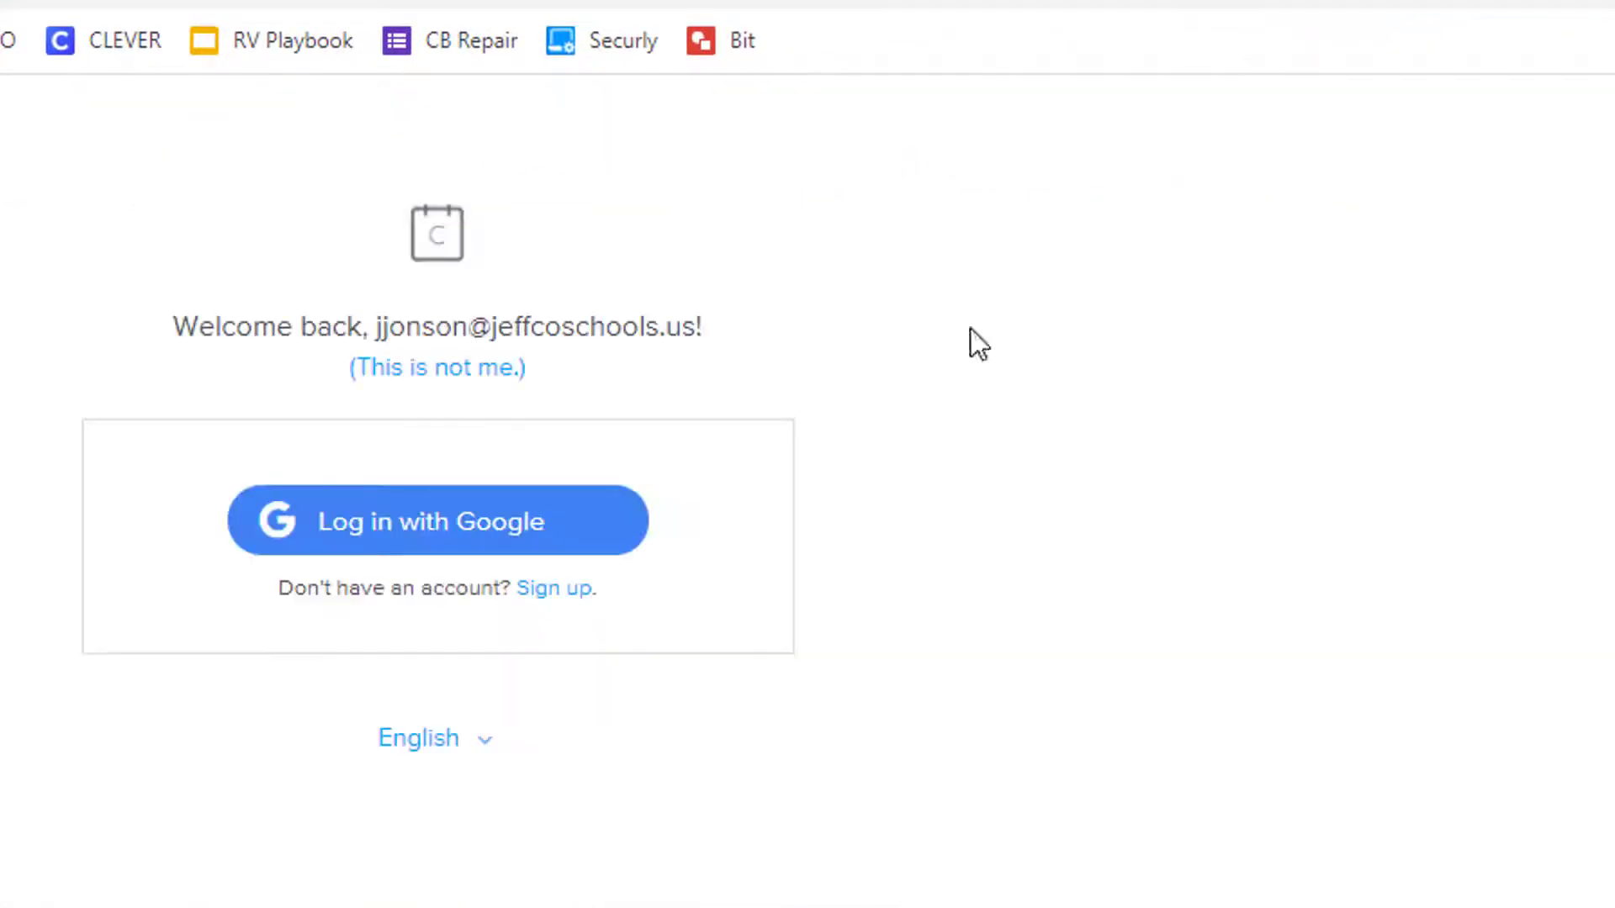
left_click(420, 537)
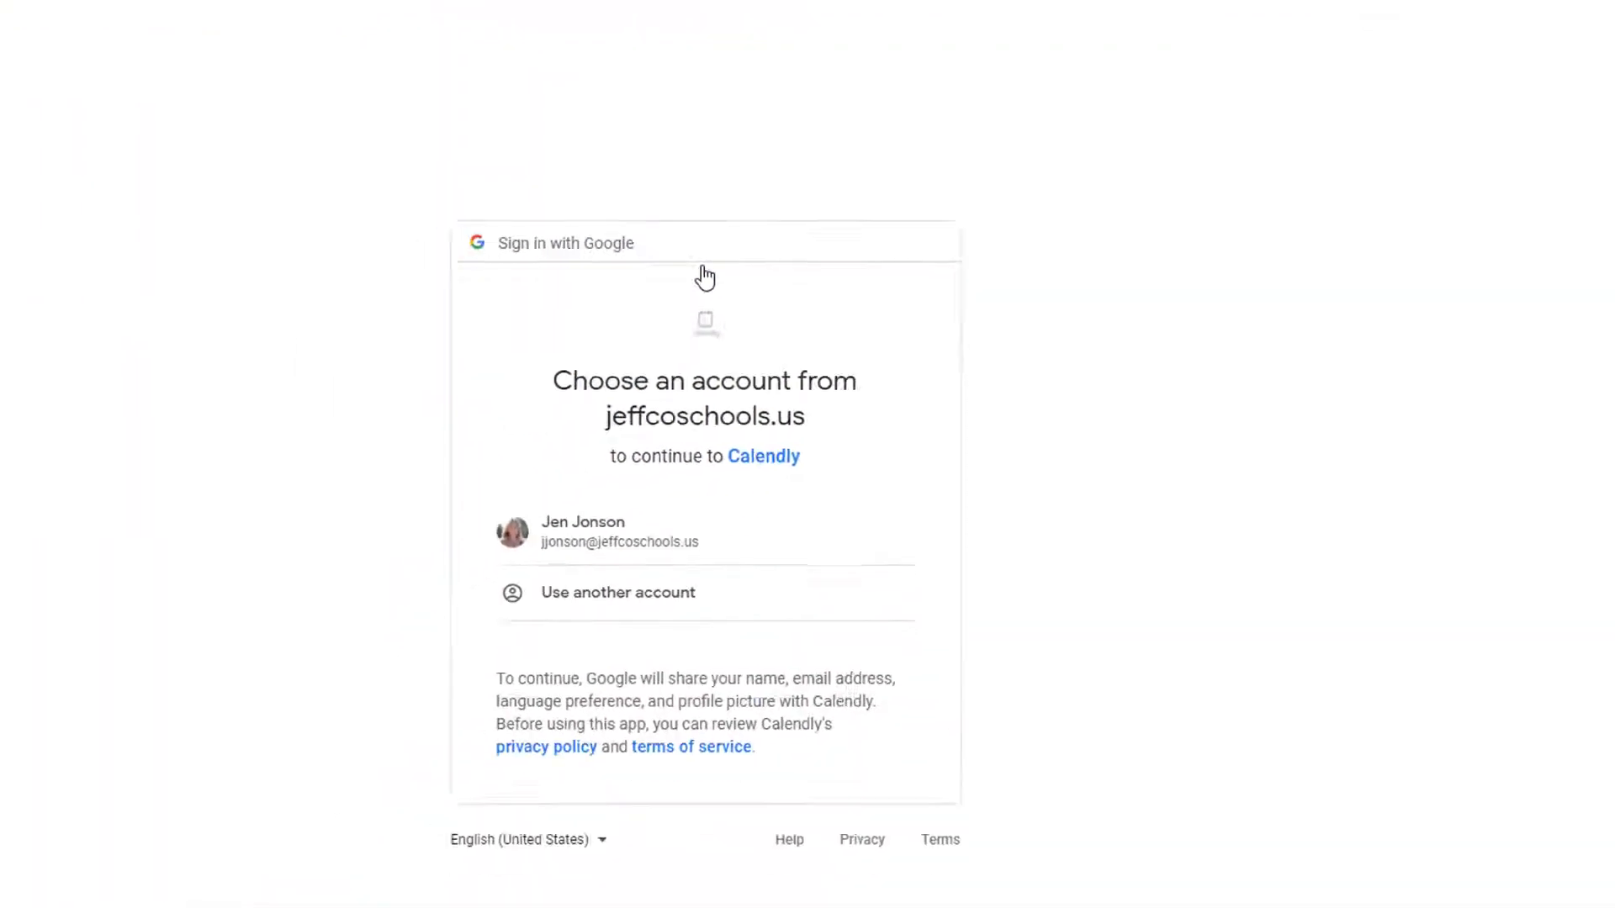
left_click(713, 465)
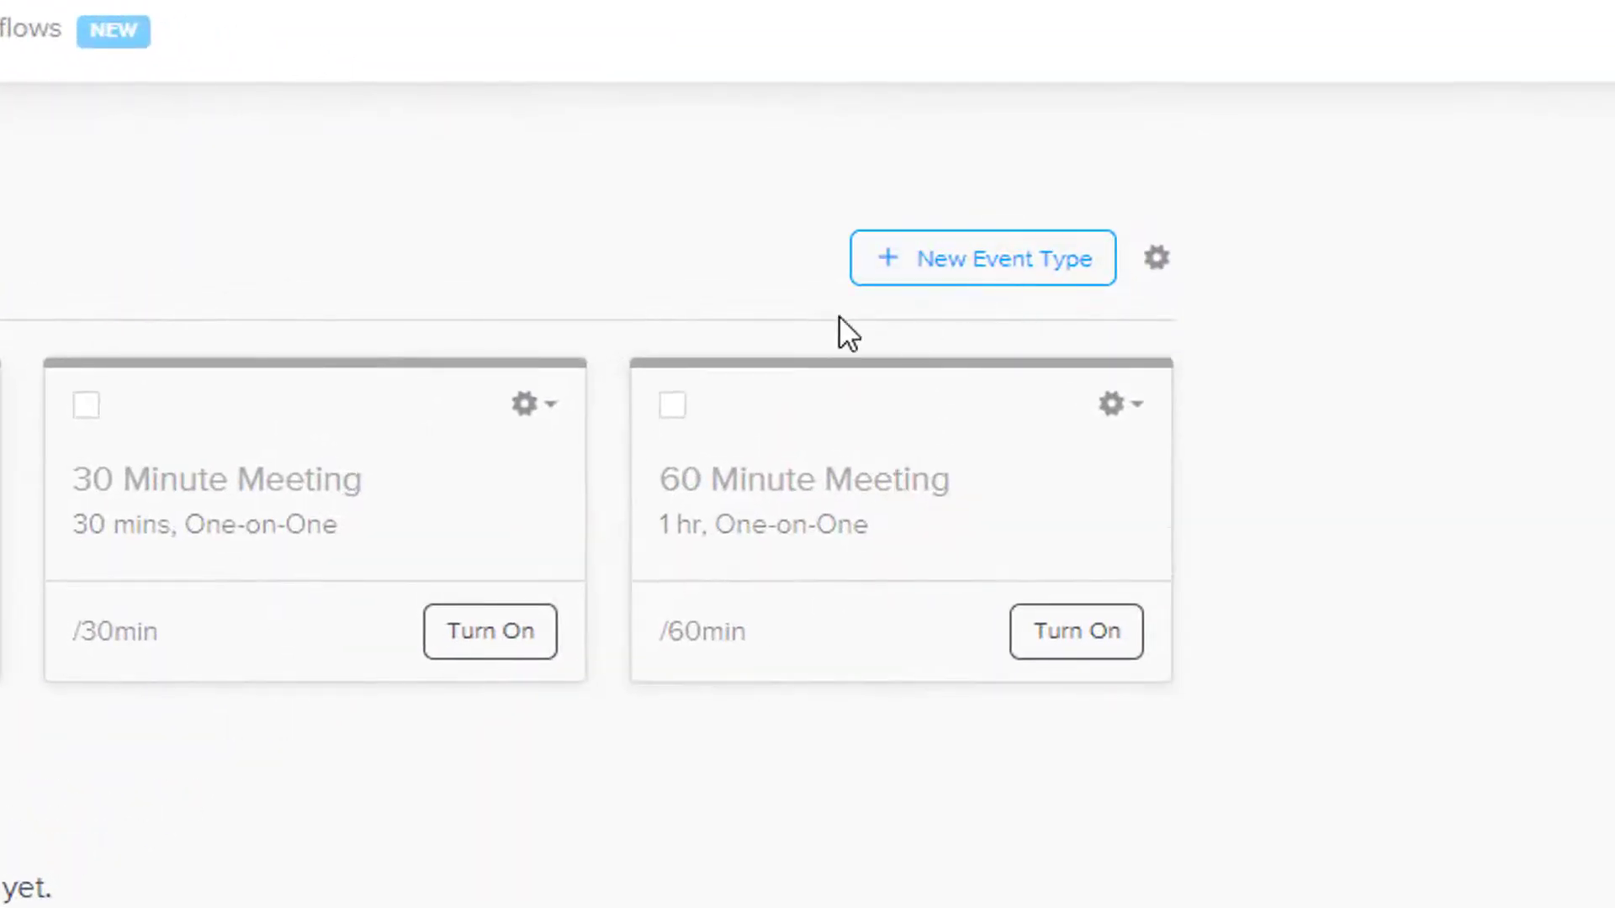
- Create a one-on-one event named 'Office Hour Appointment' and choose a Custom location
left_click(967, 270)
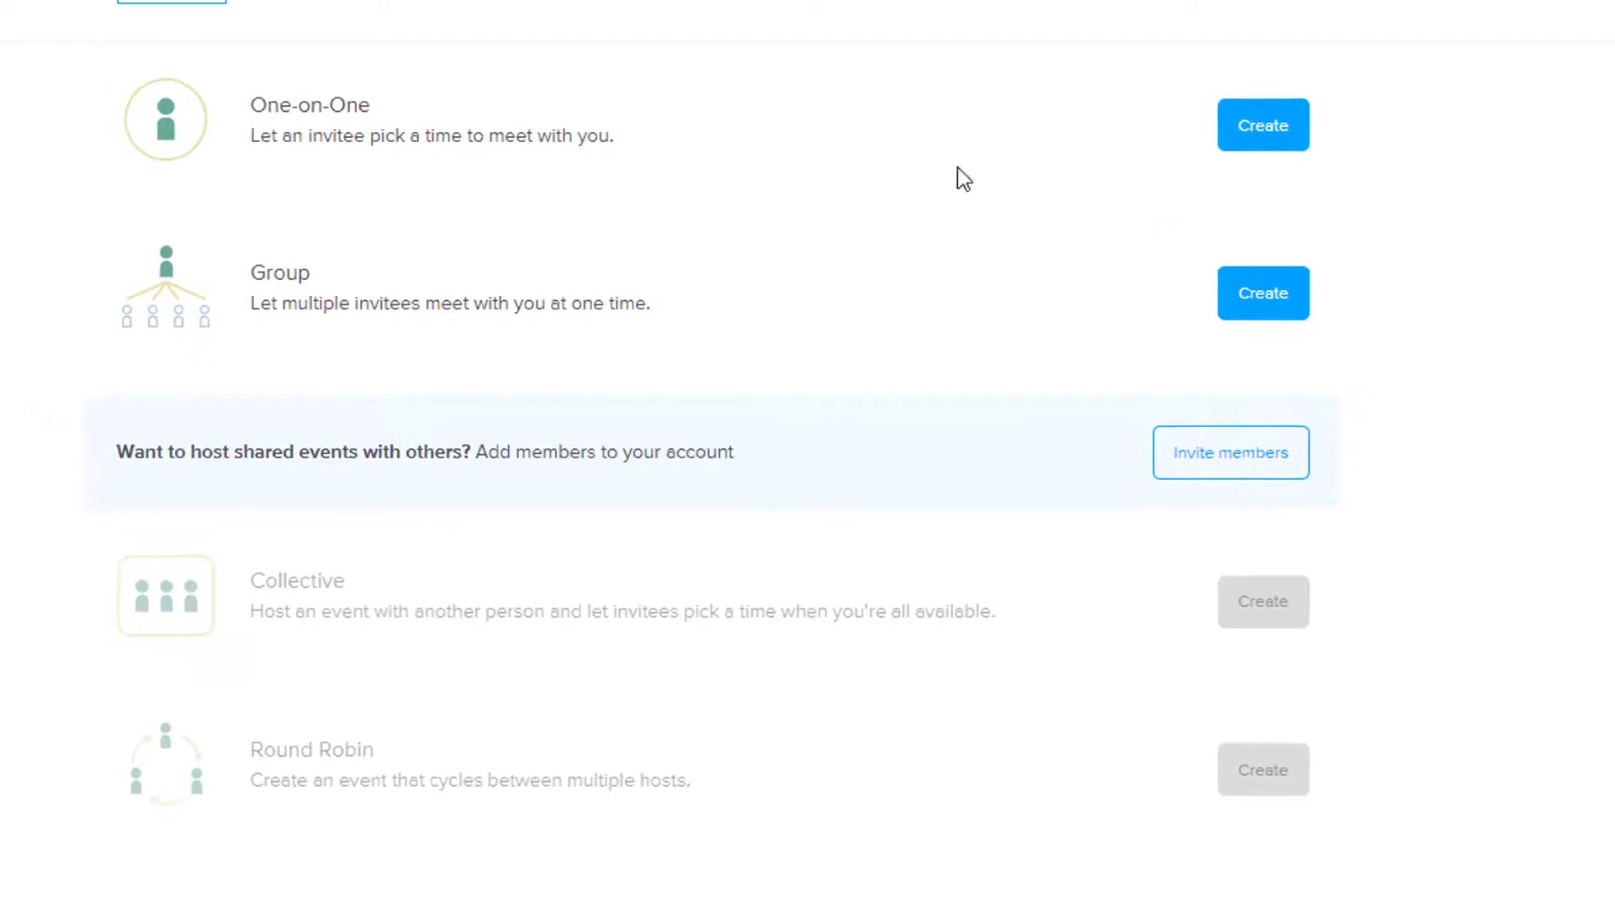
left_click(1264, 126)
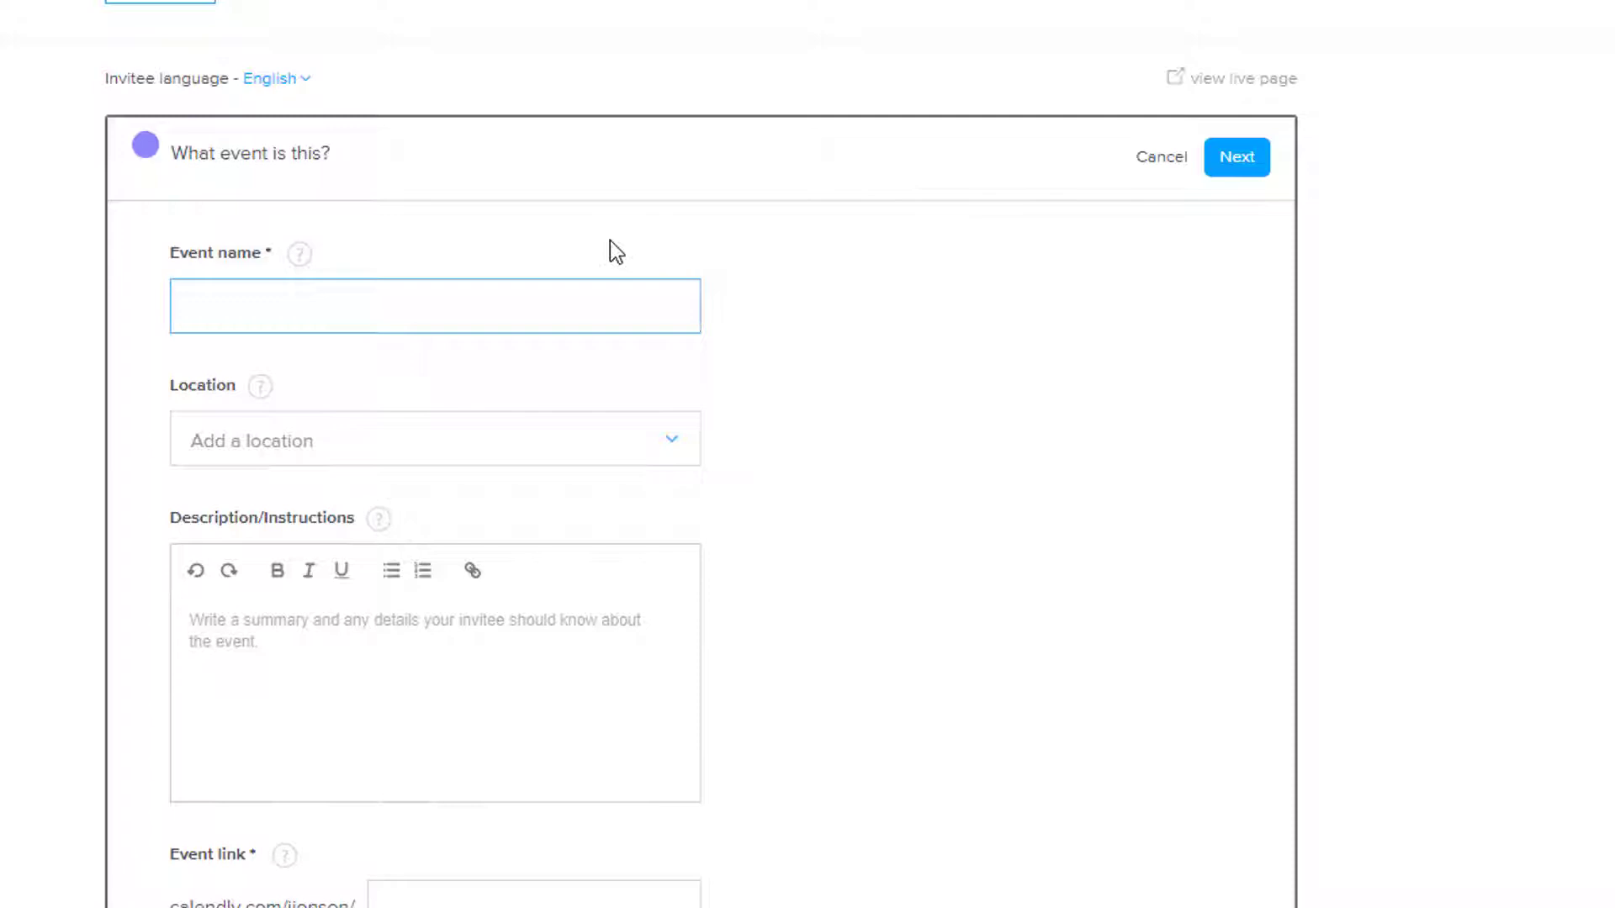
type("Office Hour Appointment")
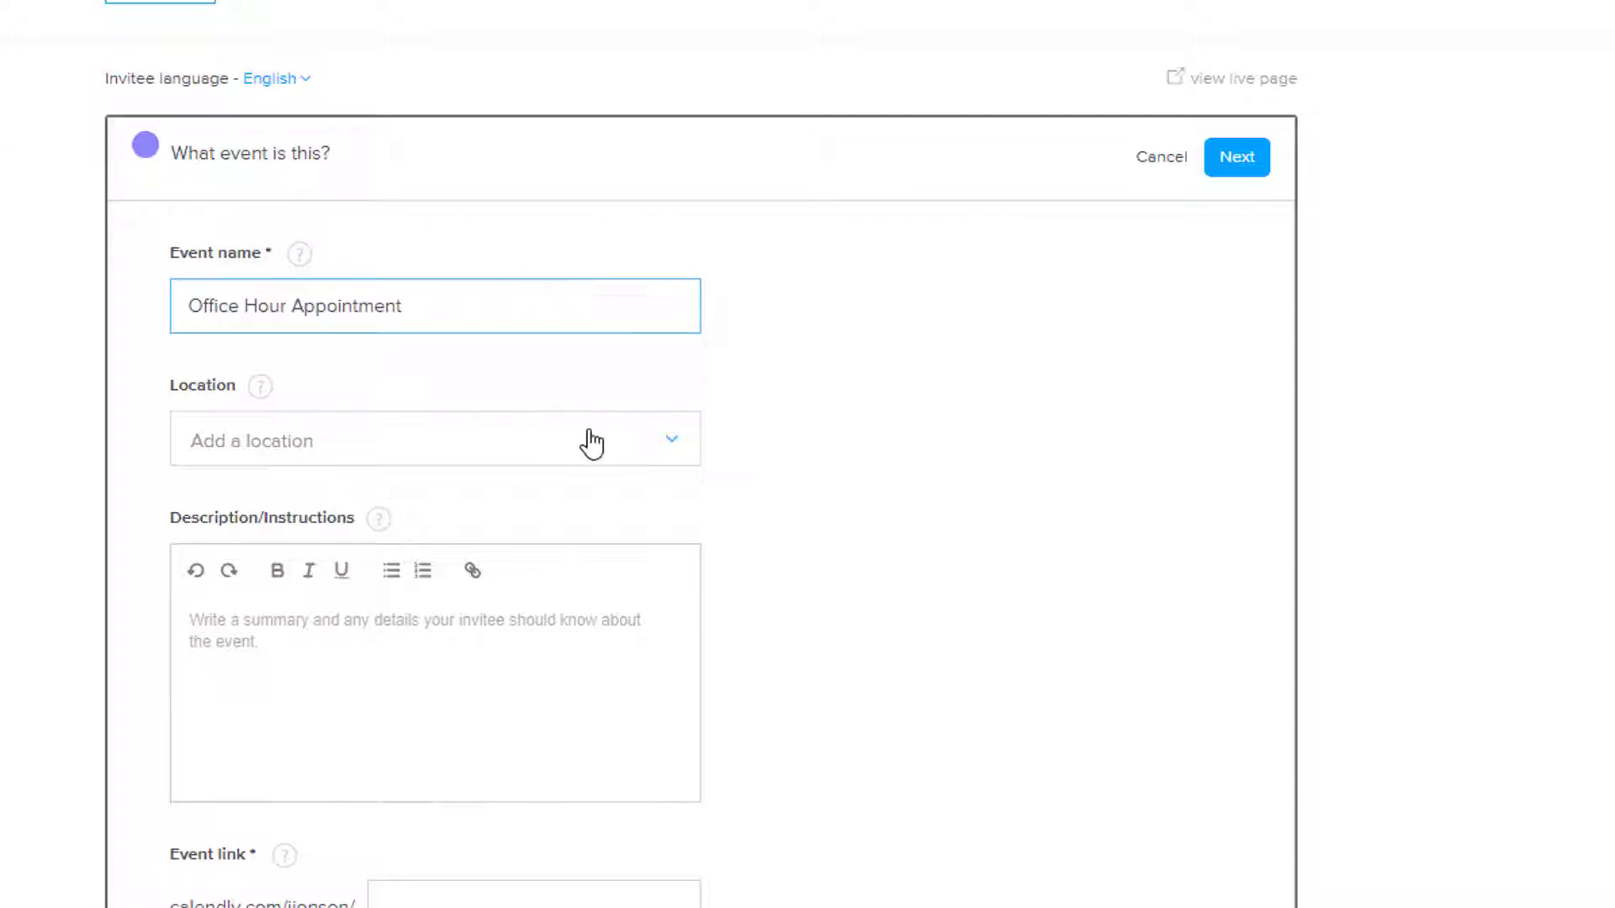
left_click(593, 442)
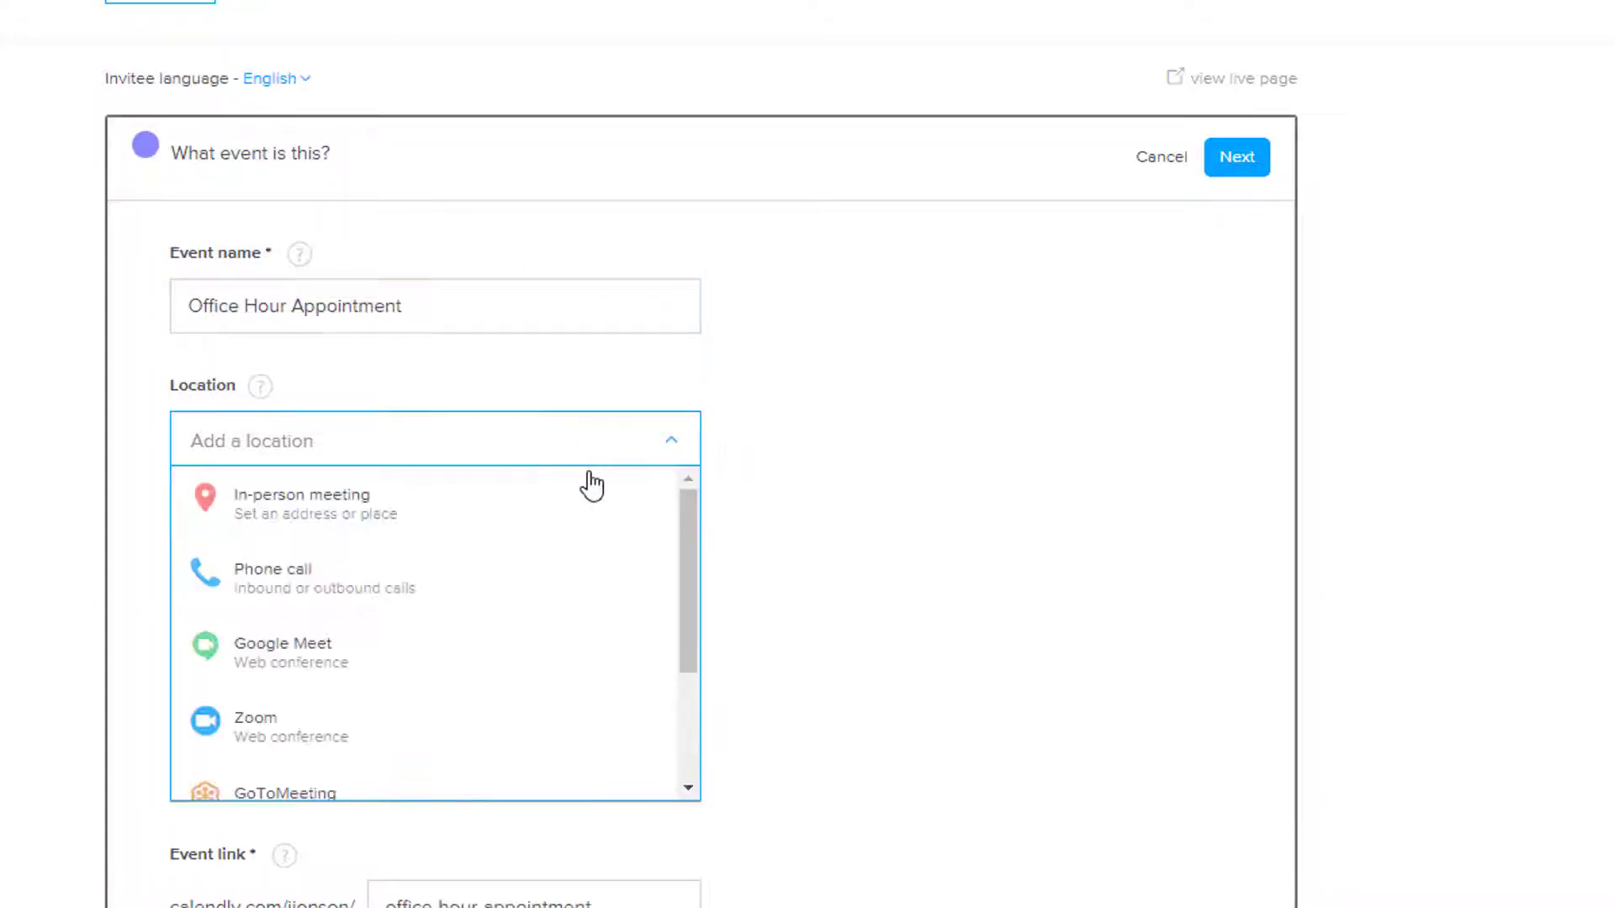
scroll(606, 518, "down", 2)
scroll(593, 631, "down", 1)
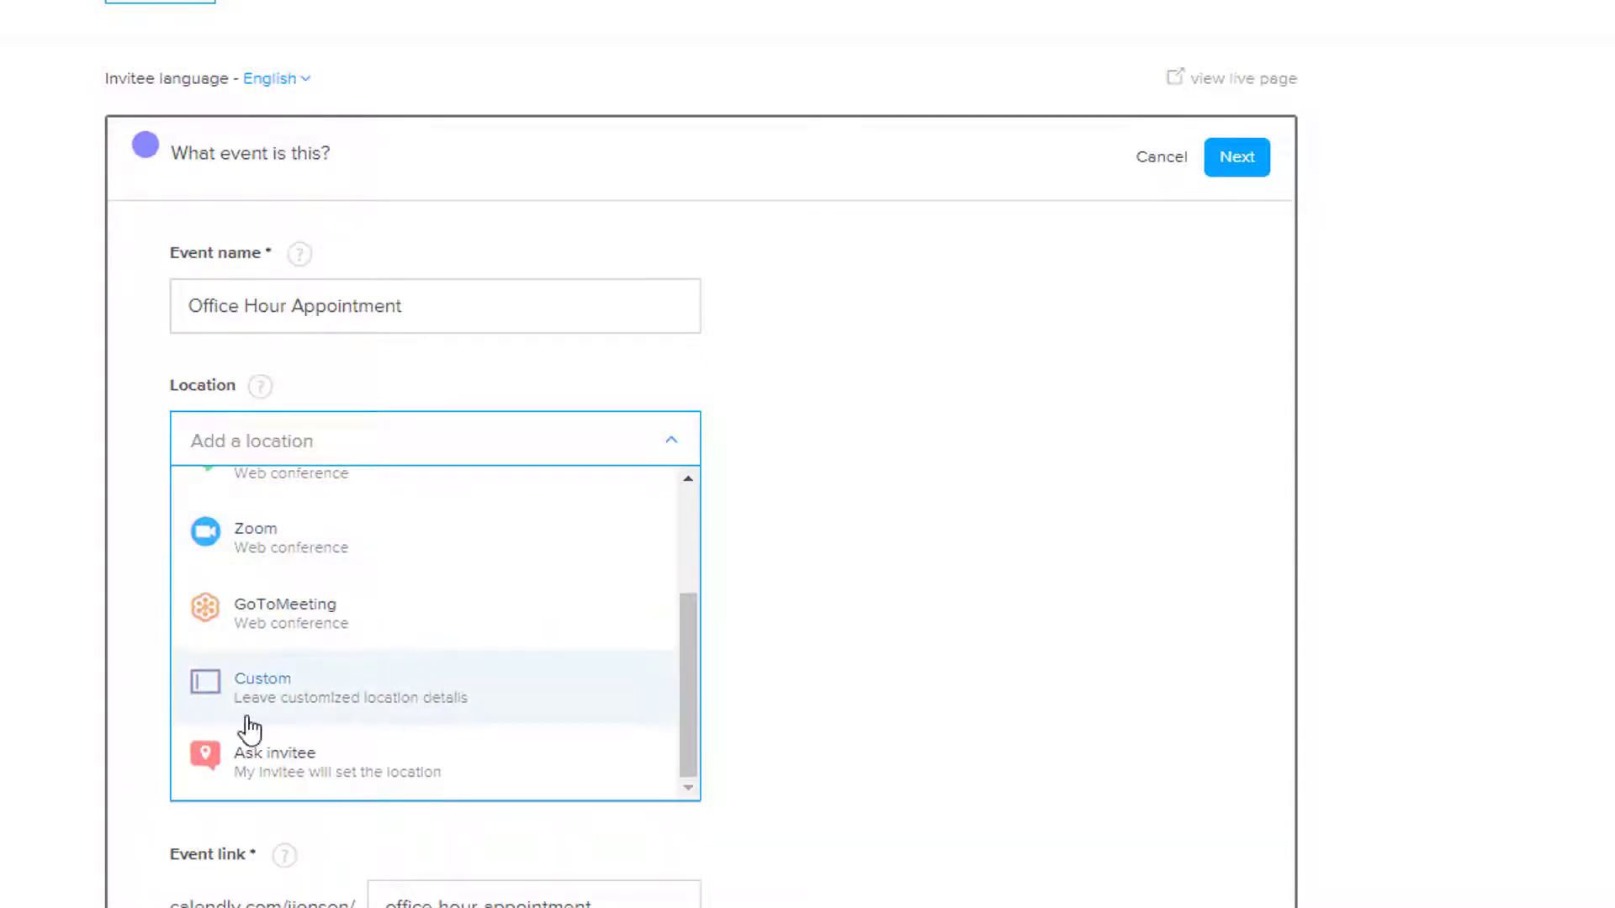
left_click(297, 703)
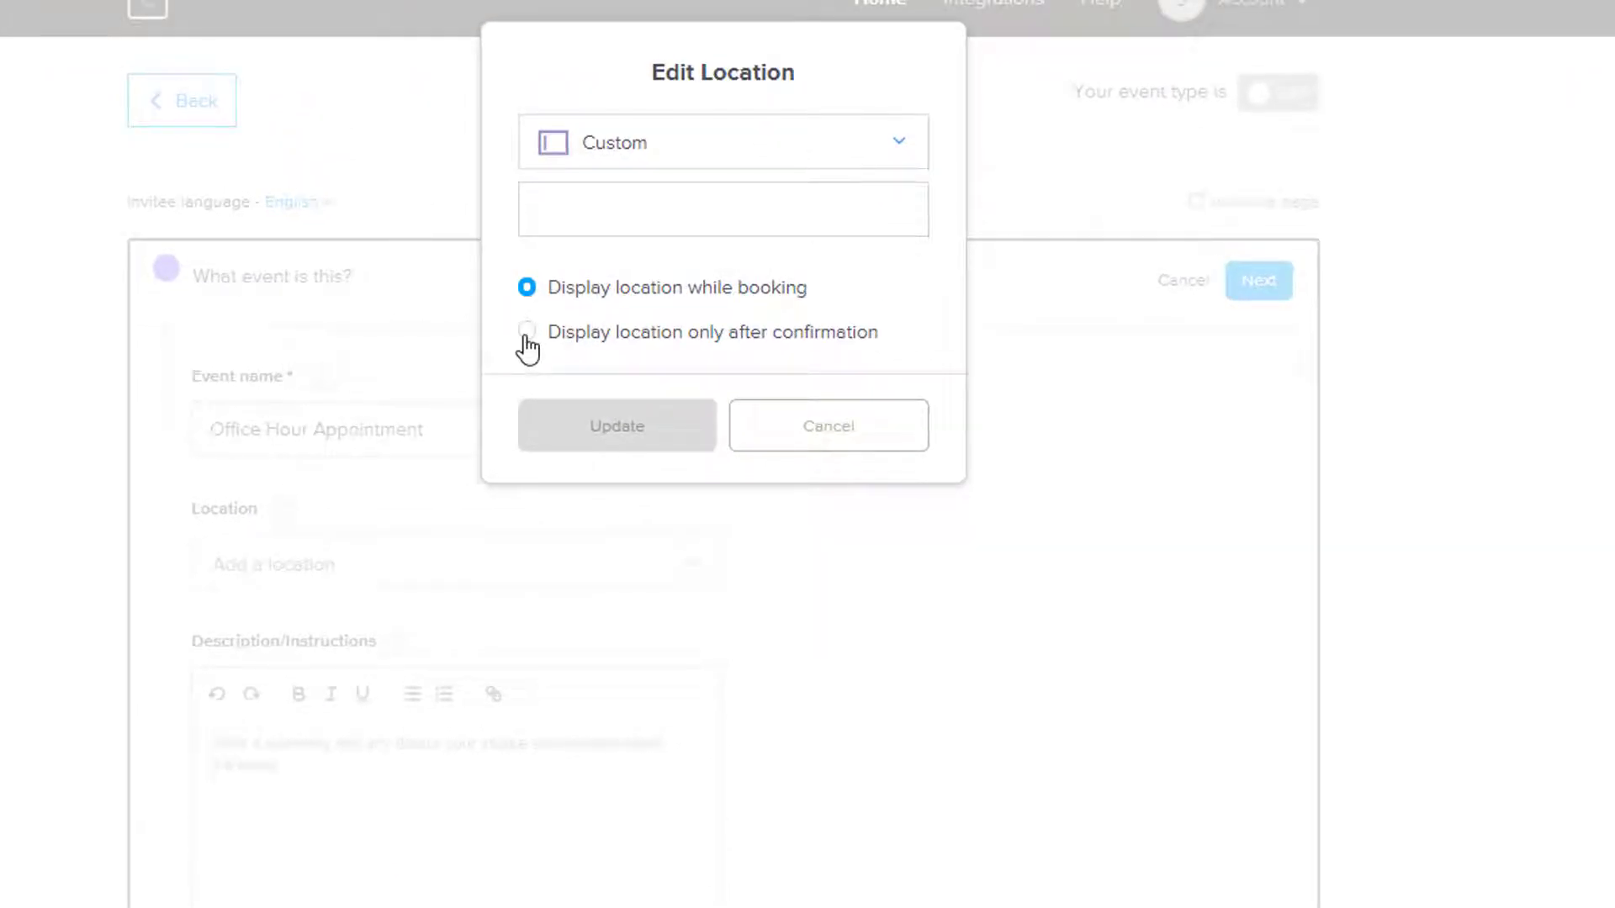
- Set location 'My usual Zoom link', shown after confirmation, add a Zoom description, and save
left_click(526, 335)
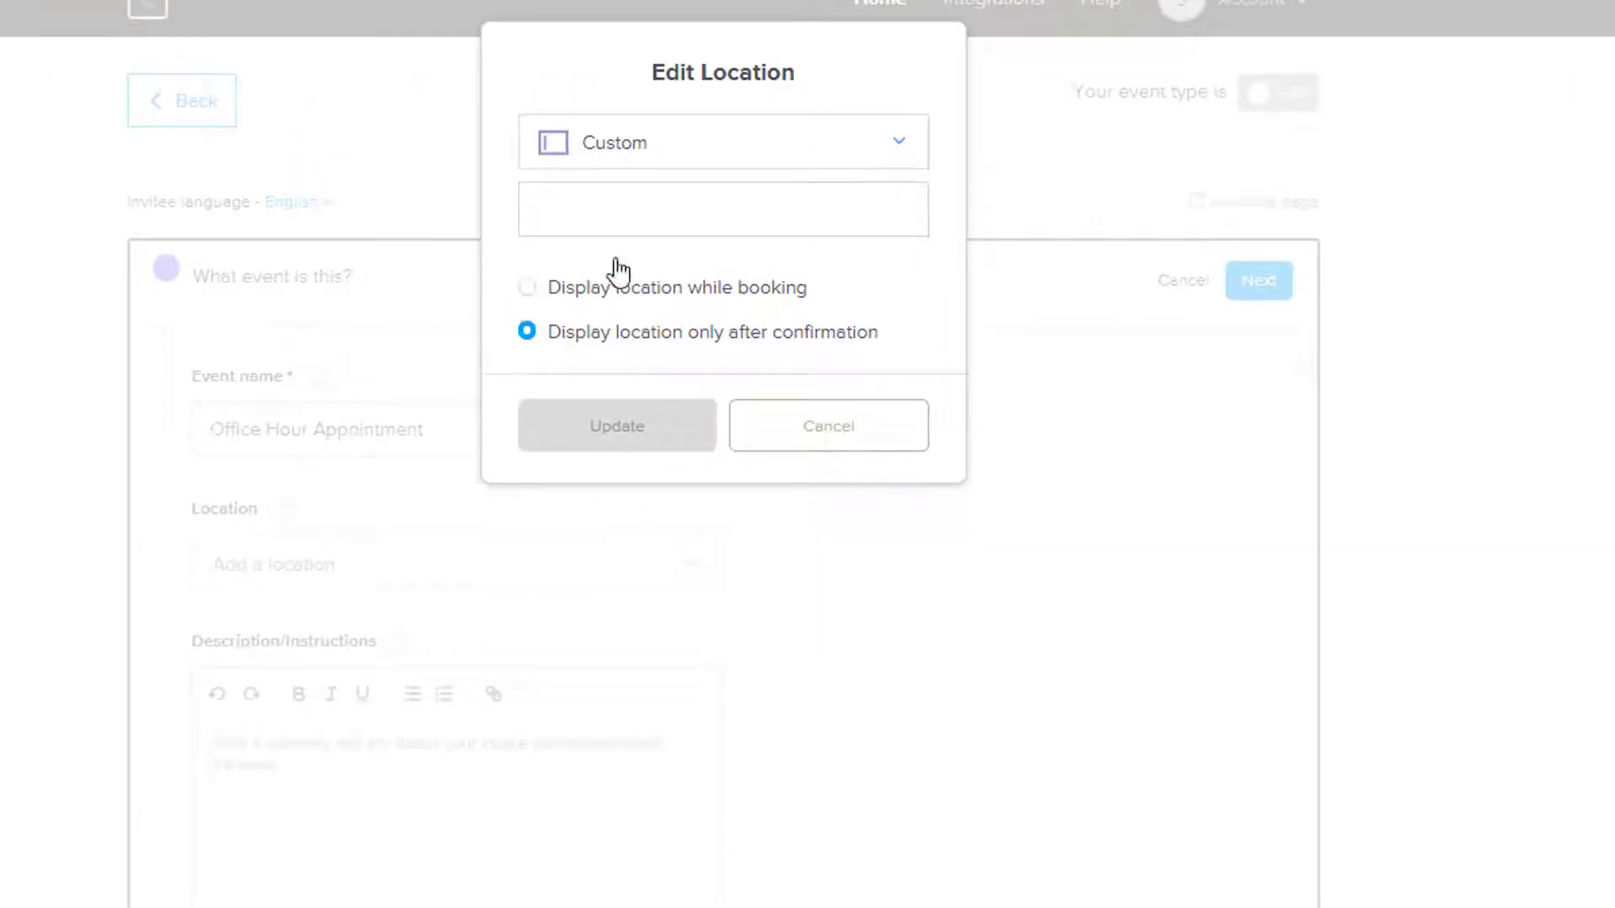
left_click(659, 212)
type("My usual Zoom link")
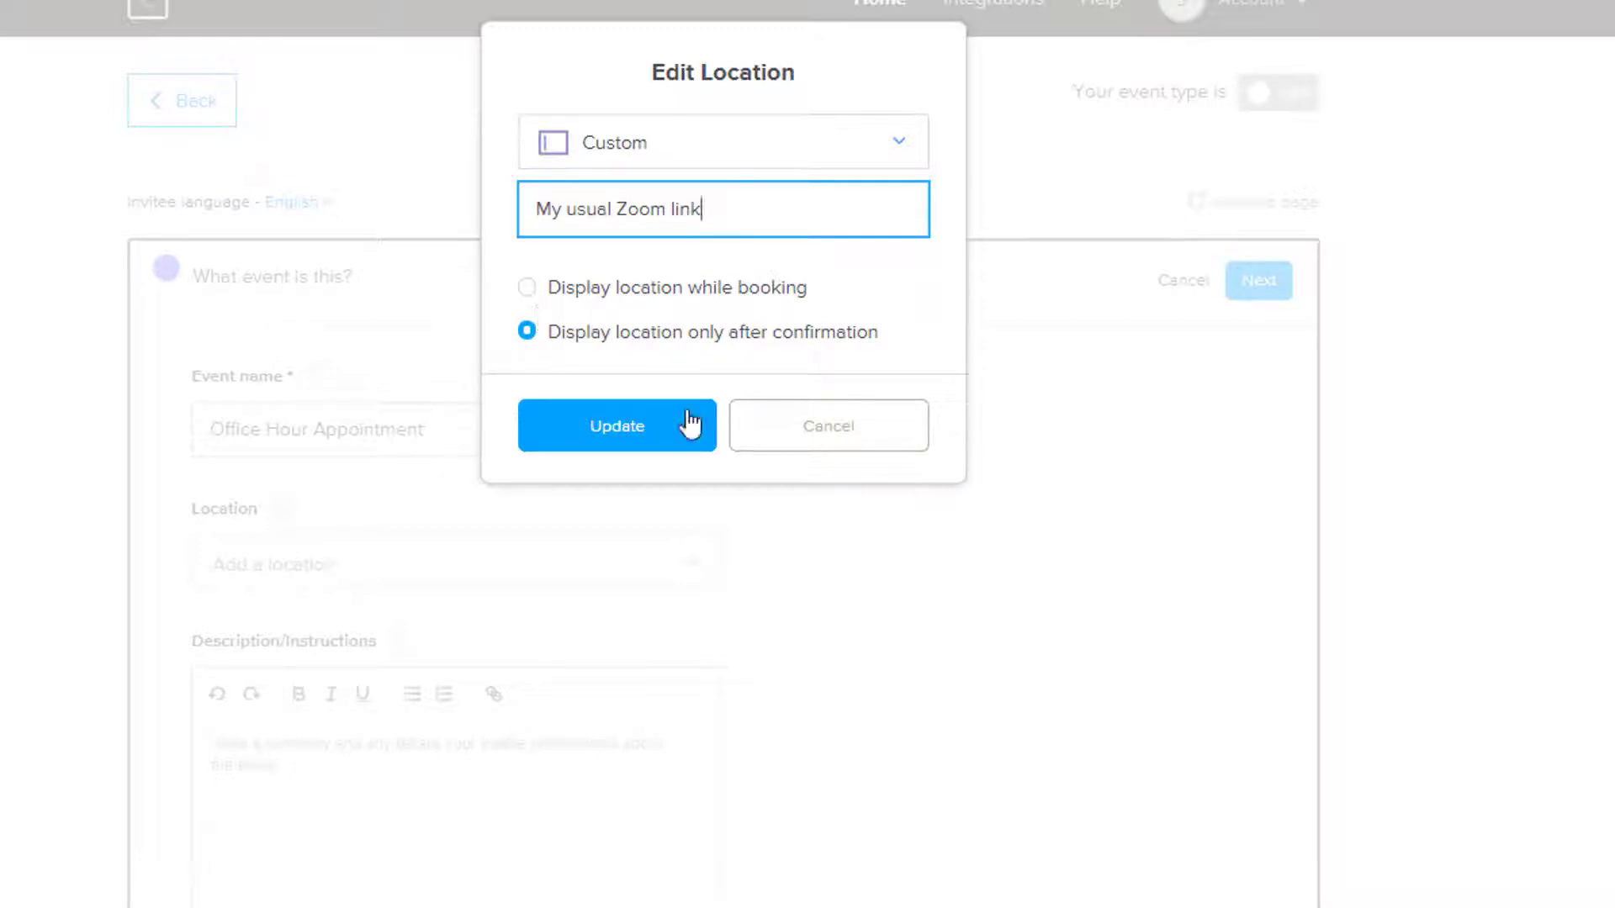
left_click(586, 426)
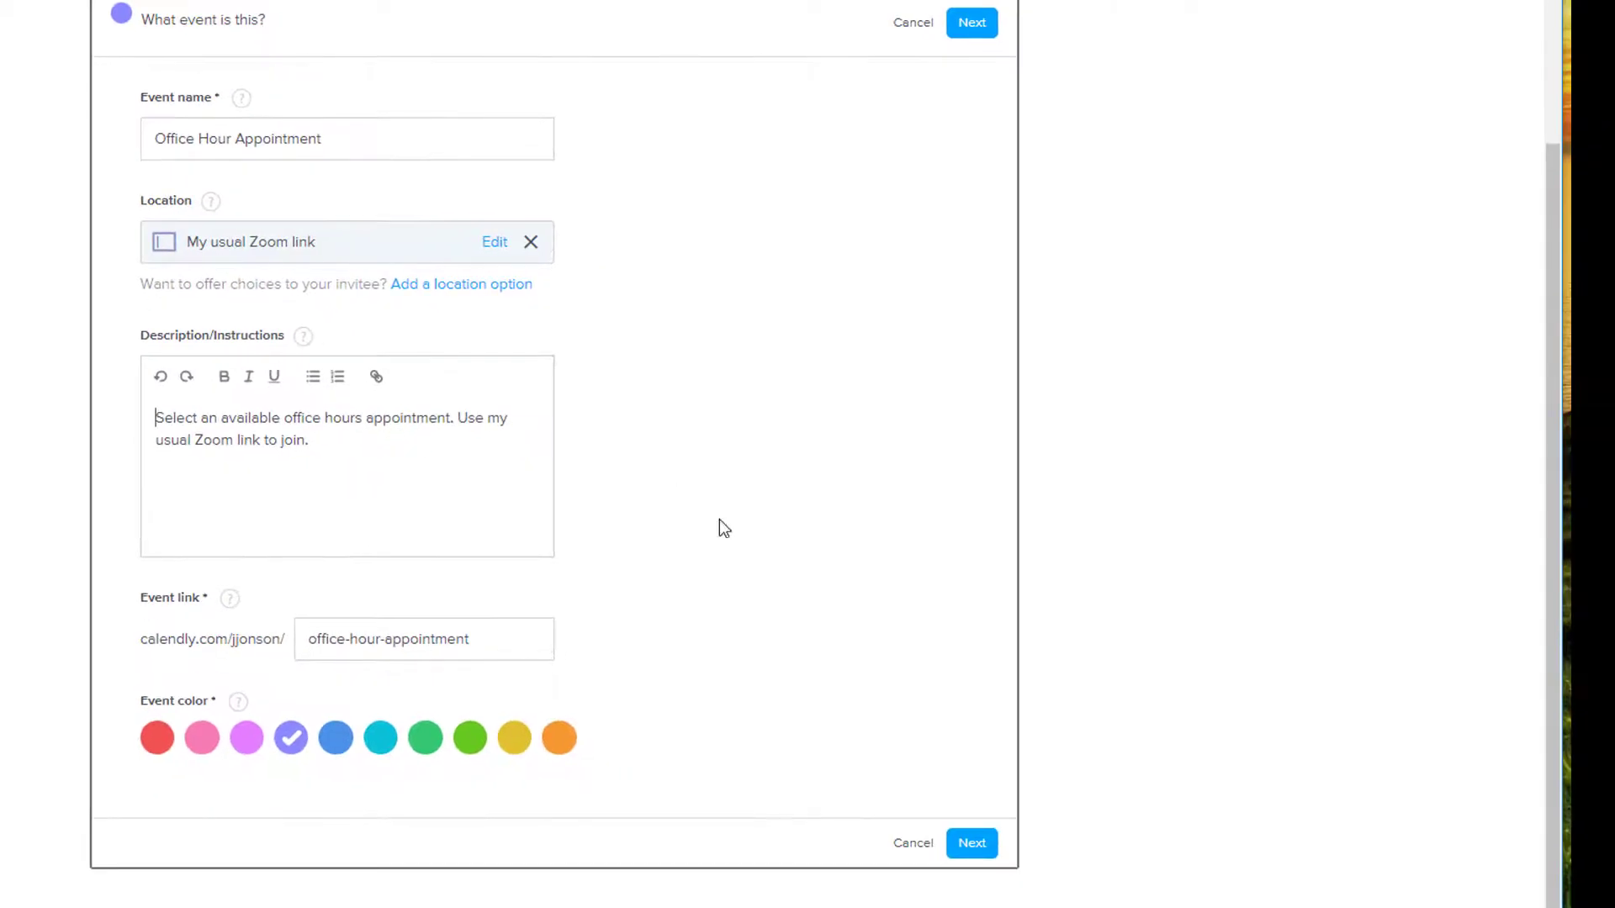
left_click(974, 843)
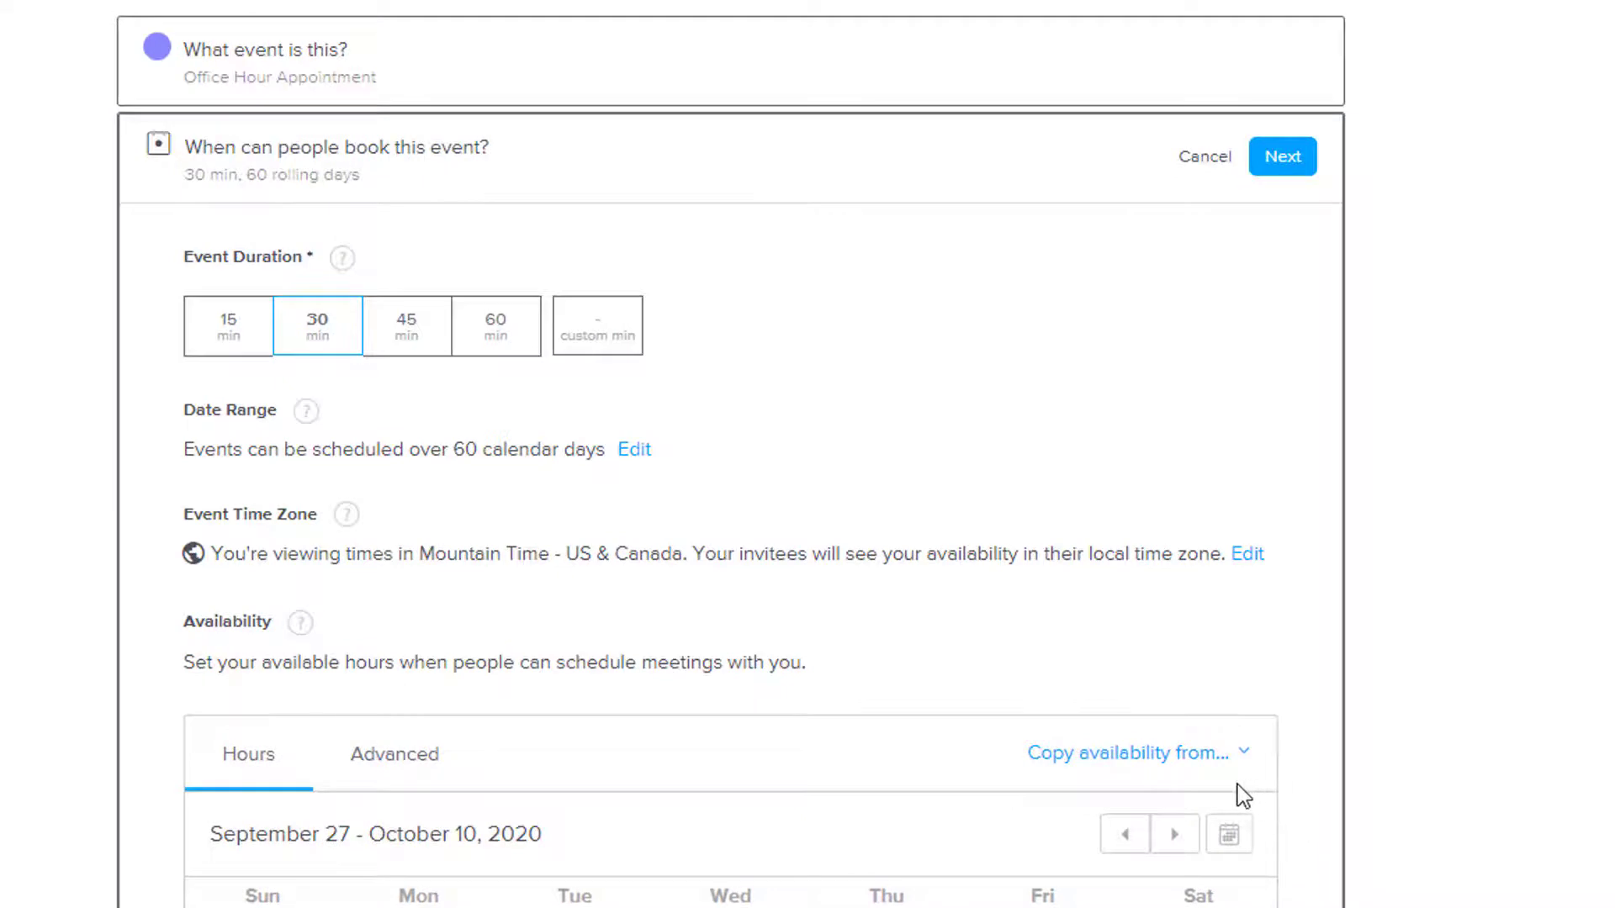
- Make the event 15 minutes long and schedule it over a specific date range
left_click(231, 334)
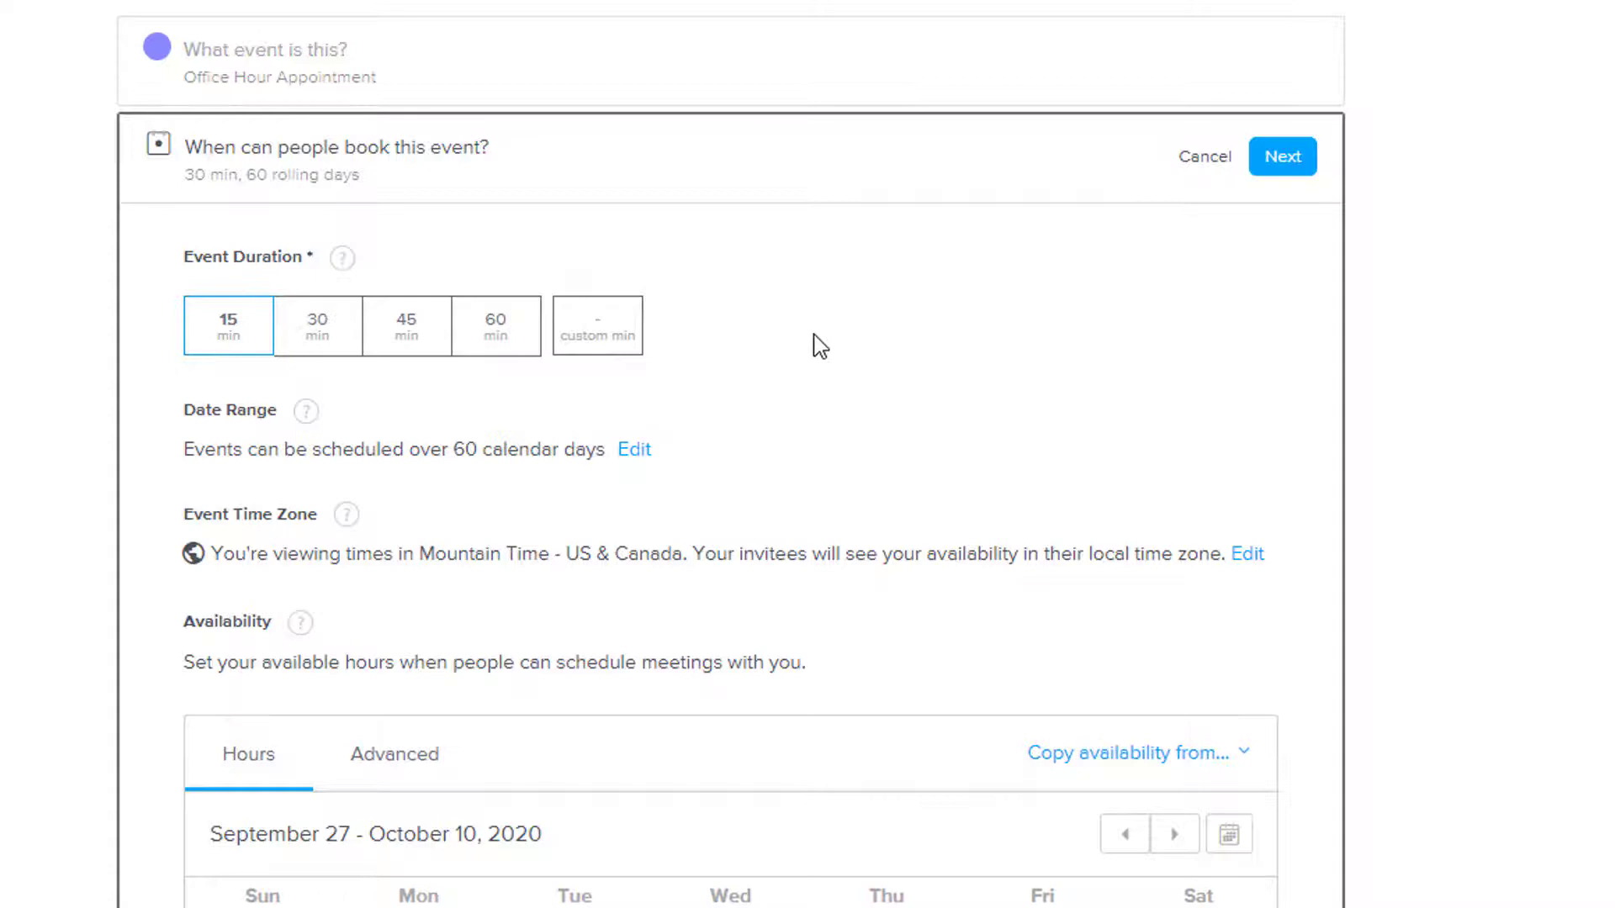
left_click(636, 456)
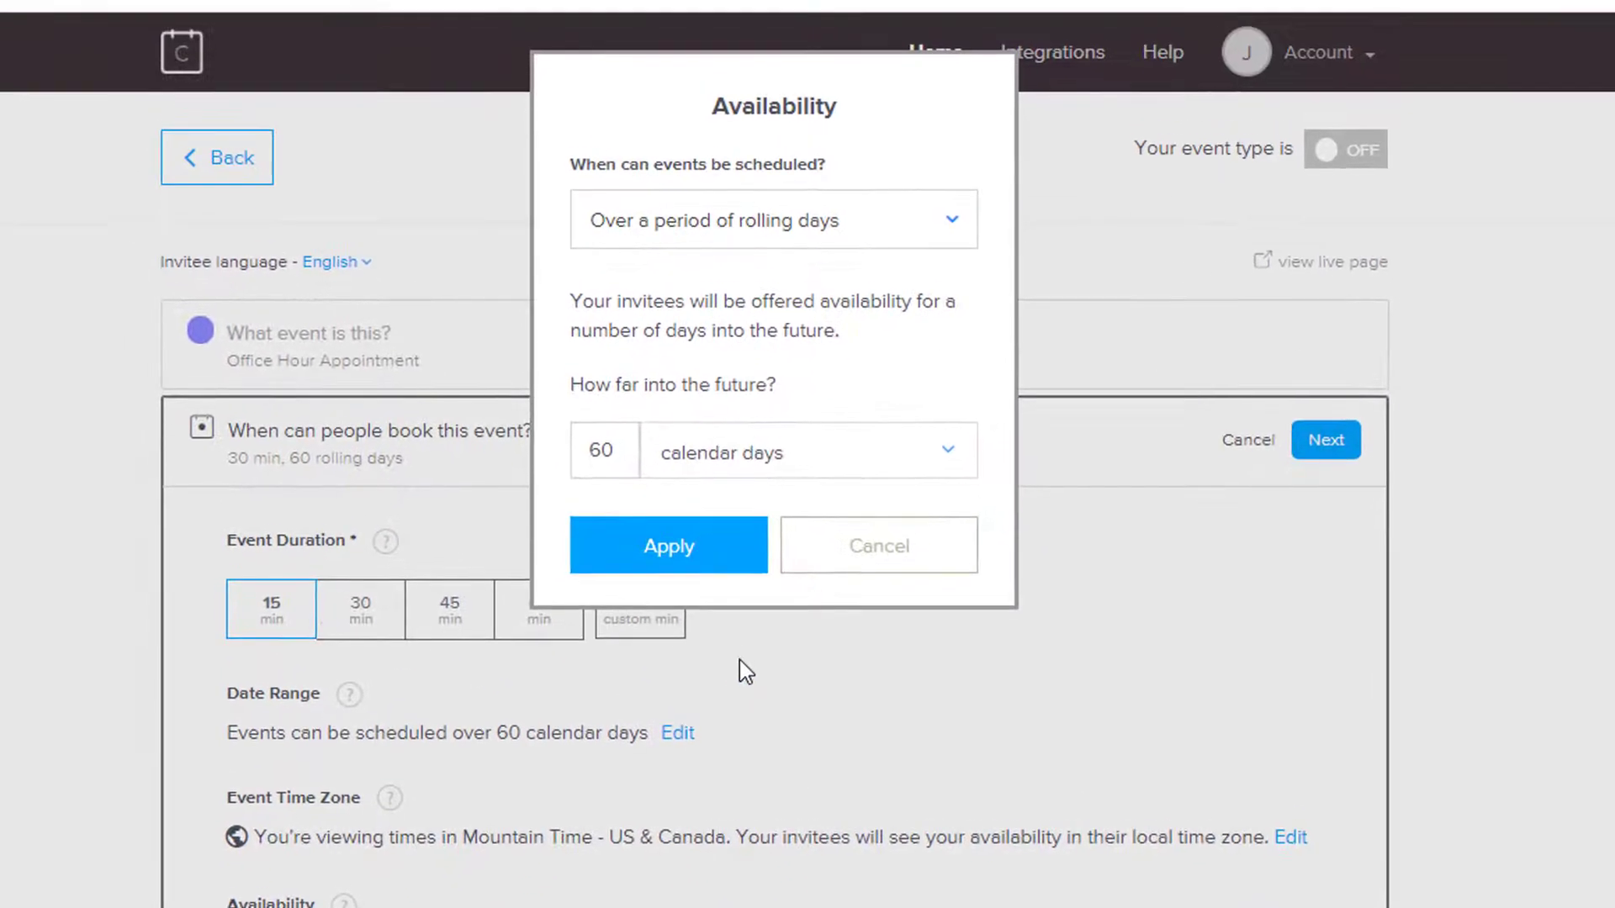
left_click(801, 240)
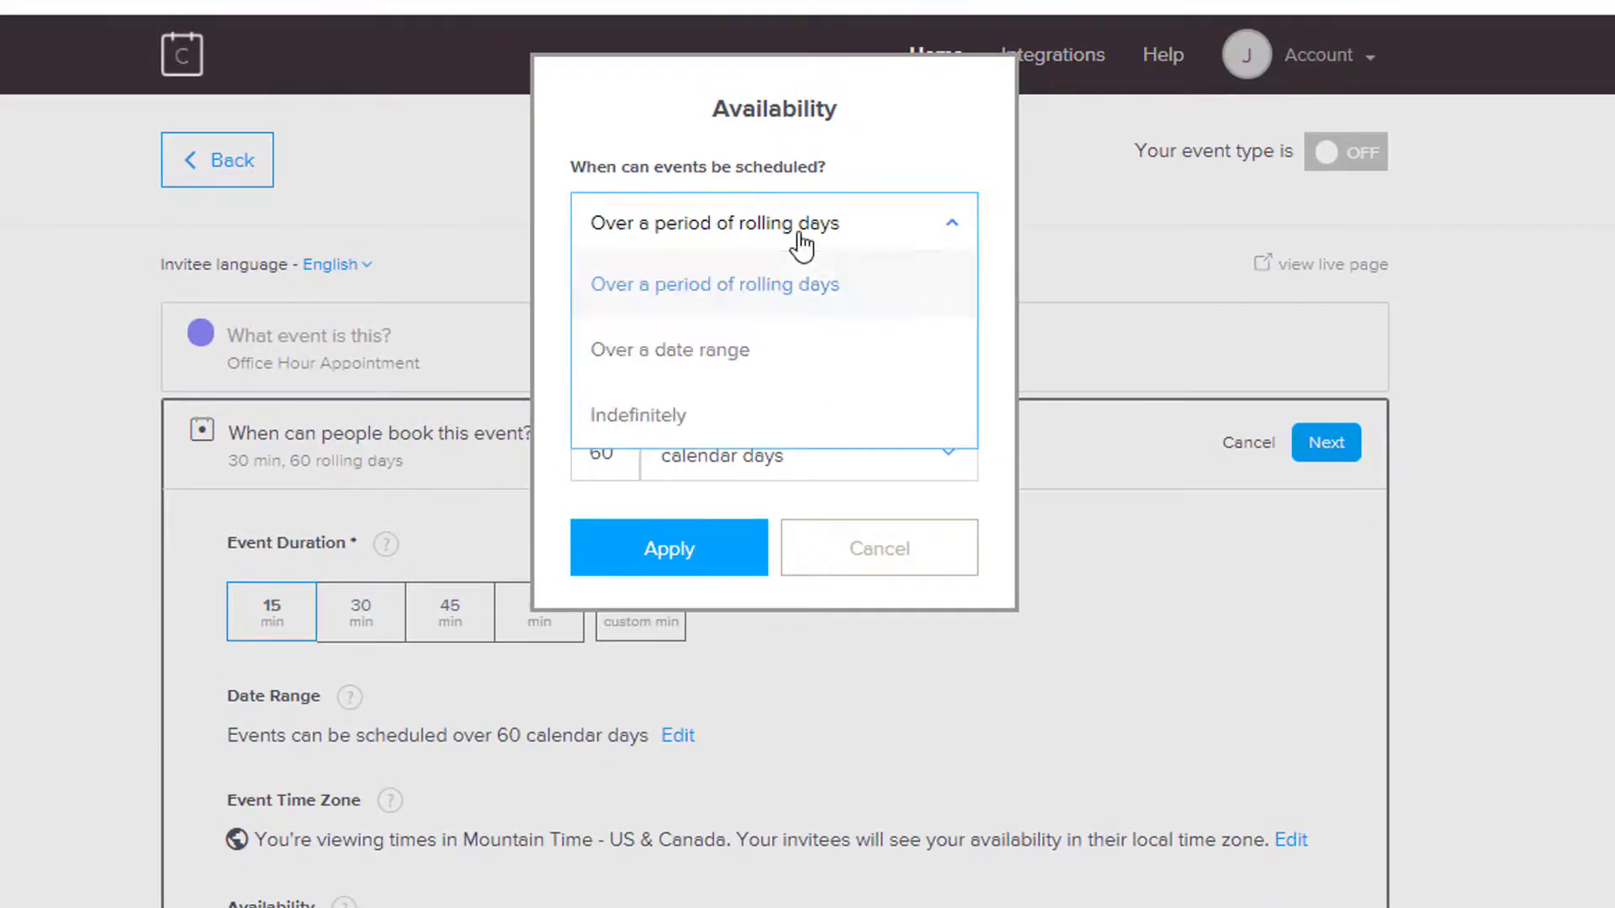
left_click(757, 349)
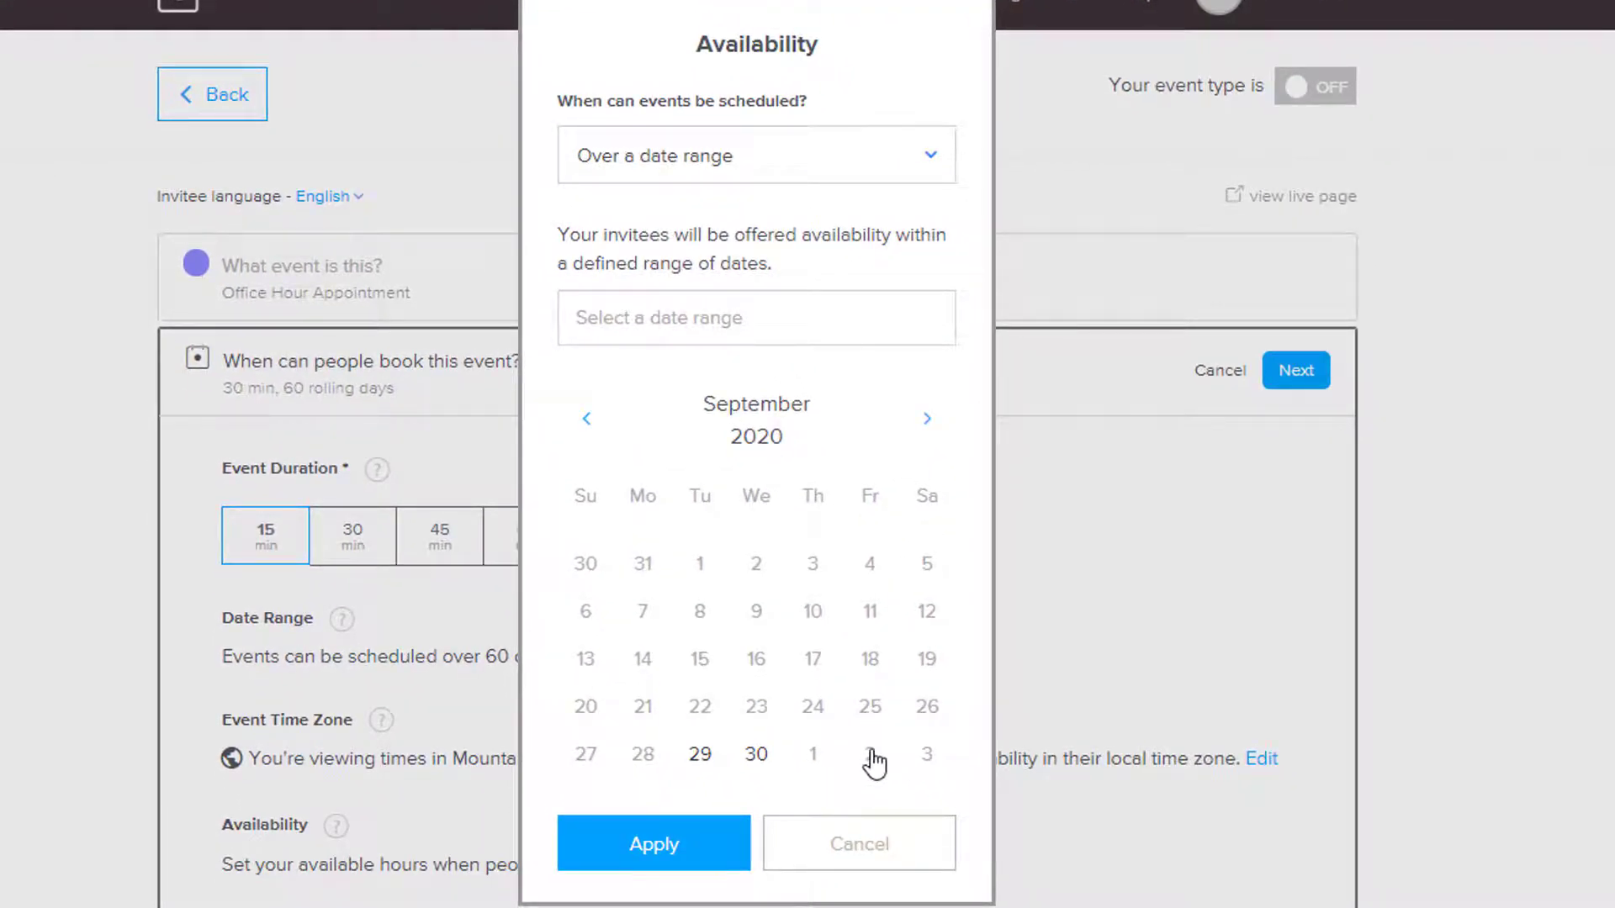
- Limit bookings to the date range Oct 2 through Dec 18, 2020
left_click(871, 757)
left_click(928, 419)
left_click(927, 422)
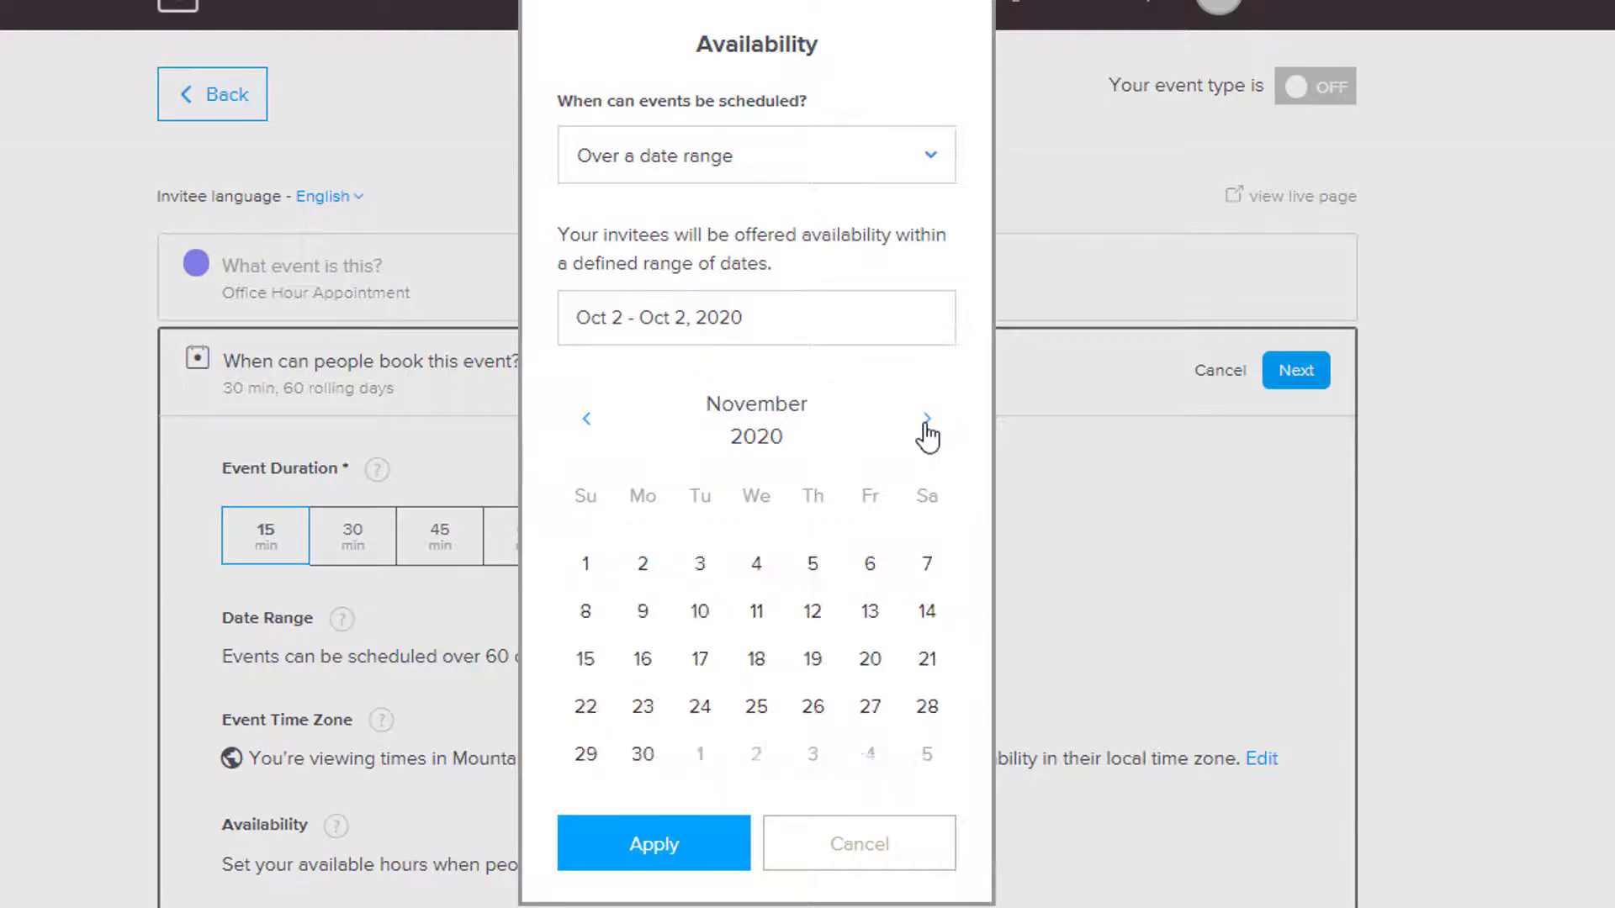
left_click(927, 421)
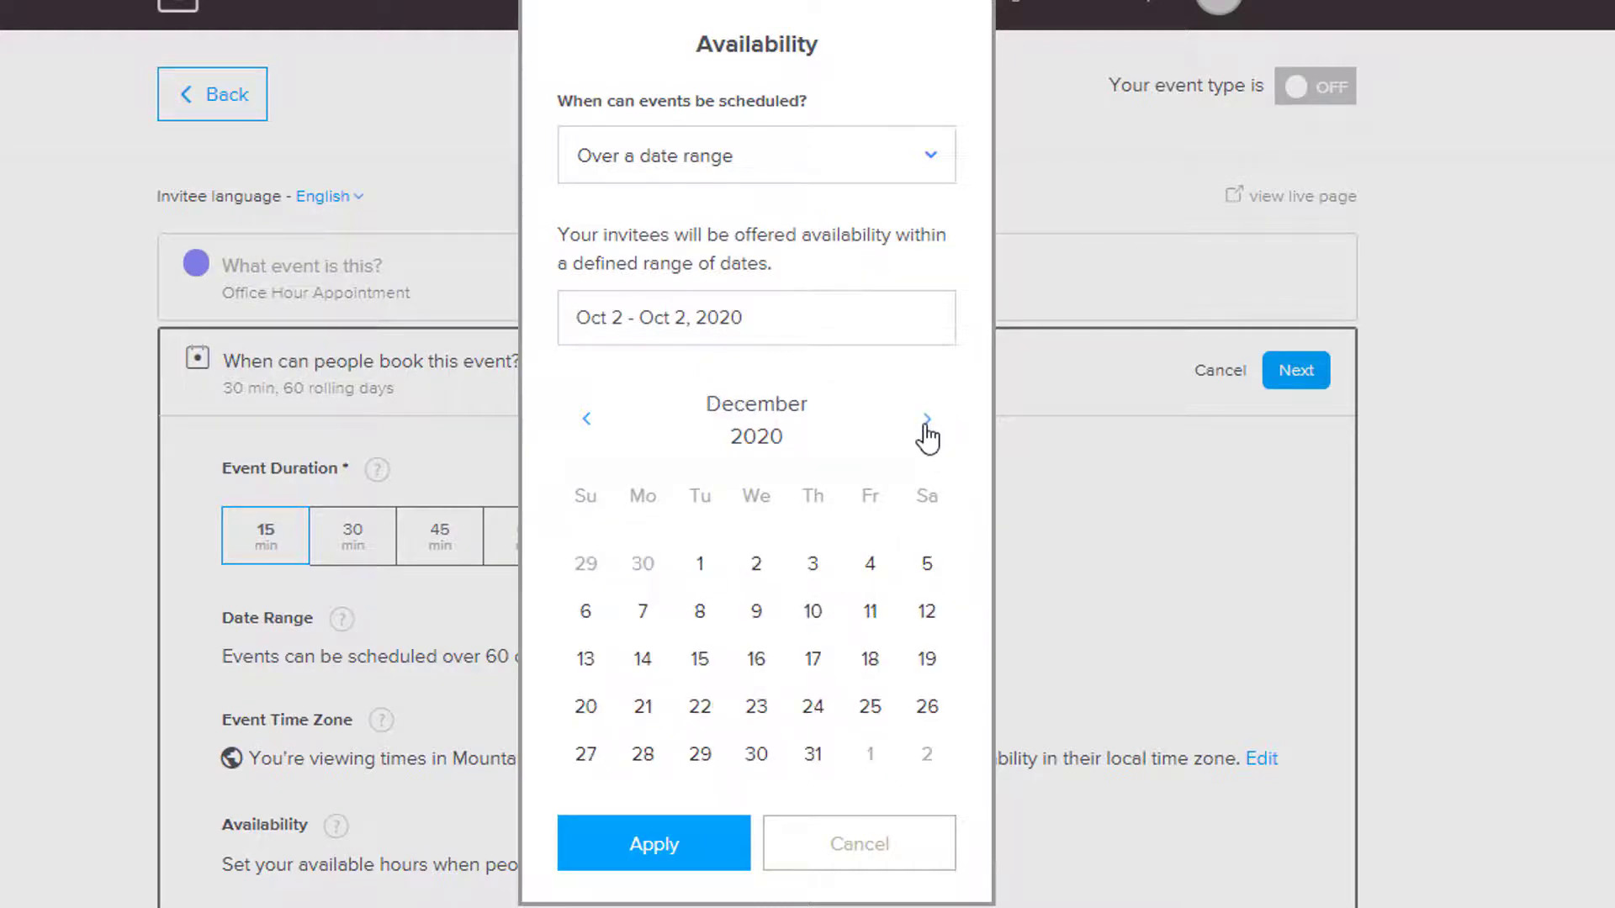
left_click(872, 667)
left_click(675, 846)
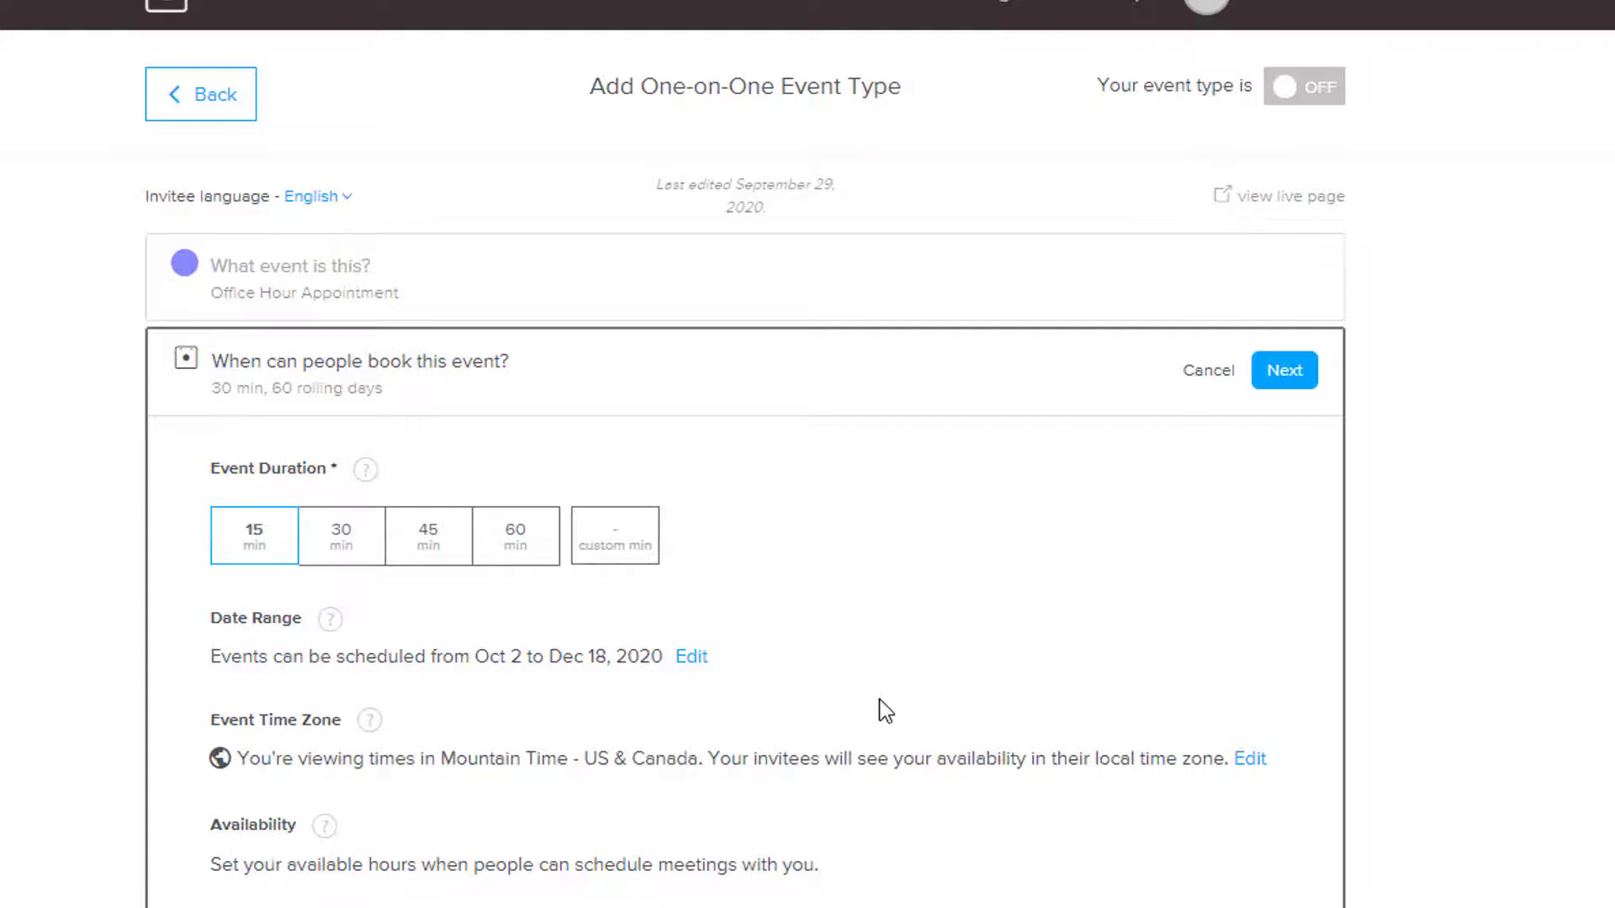
scroll(871, 707, "down", 1)
scroll(869, 702, "down", 5)
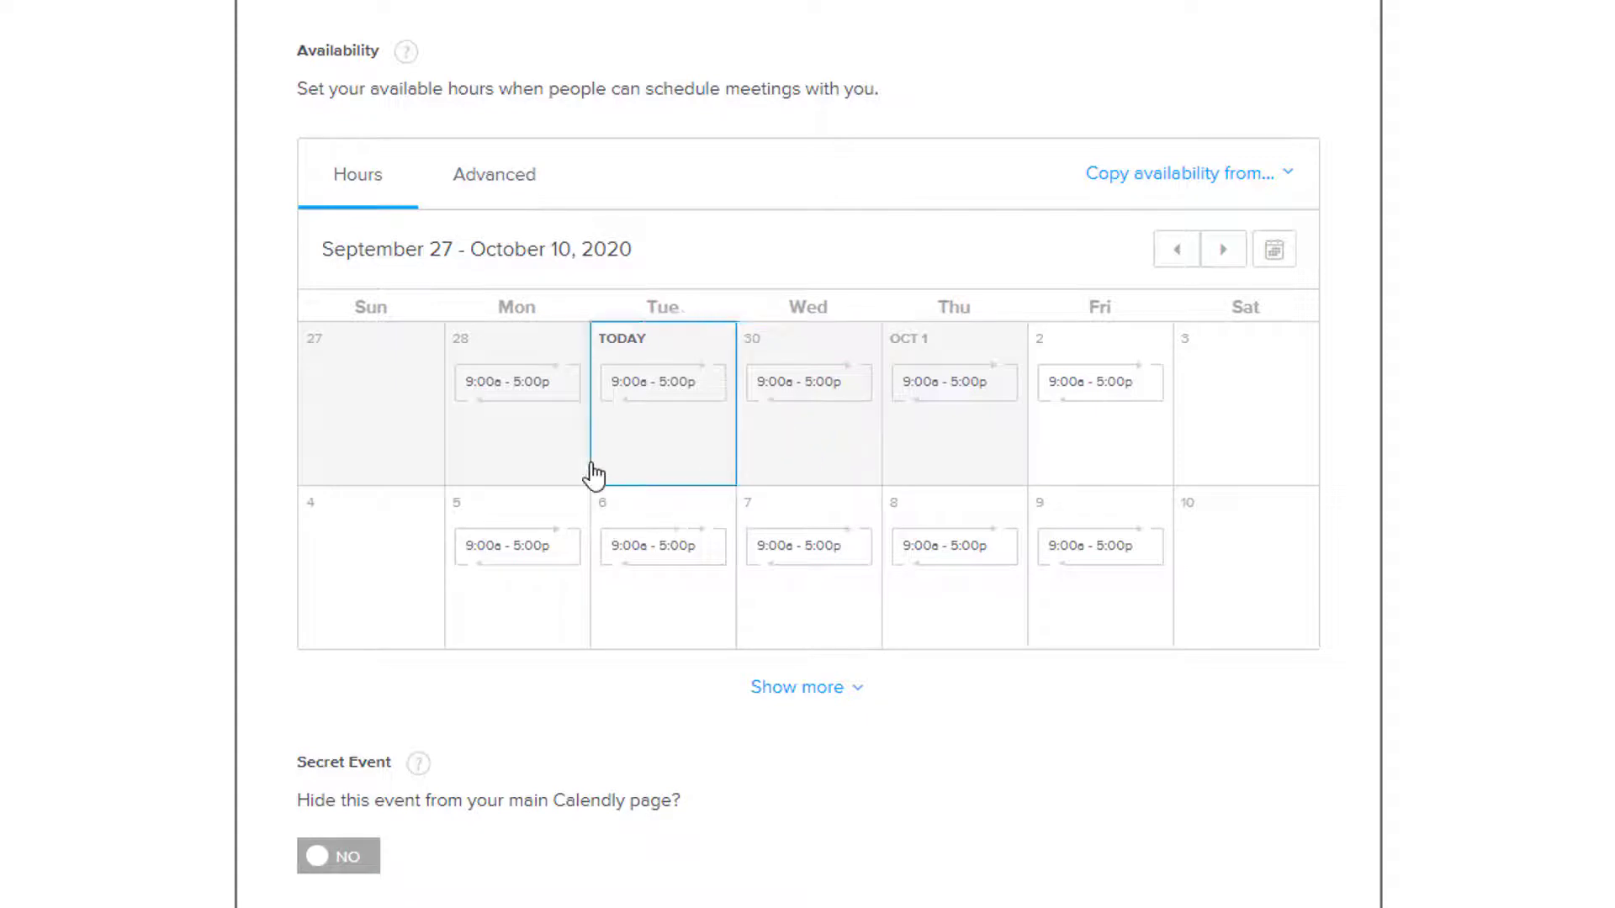
- Mark Mondays, Tuesdays, Wednesdays and Thursdays unavailable, leaving only Fridays bookable
left_click(513, 395)
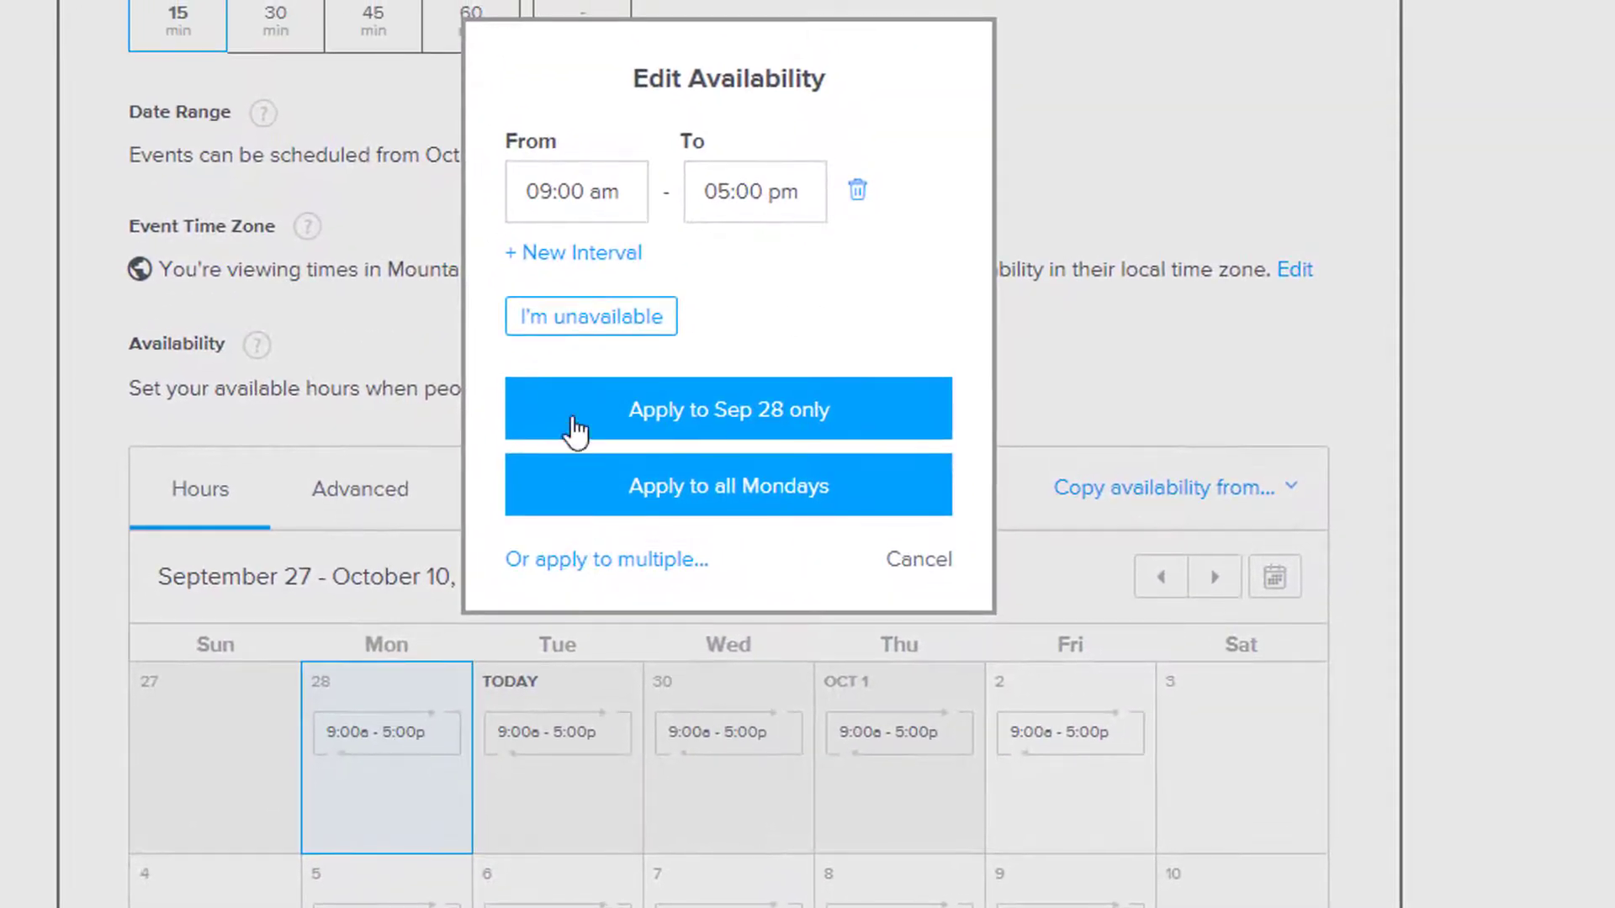
left_click(619, 331)
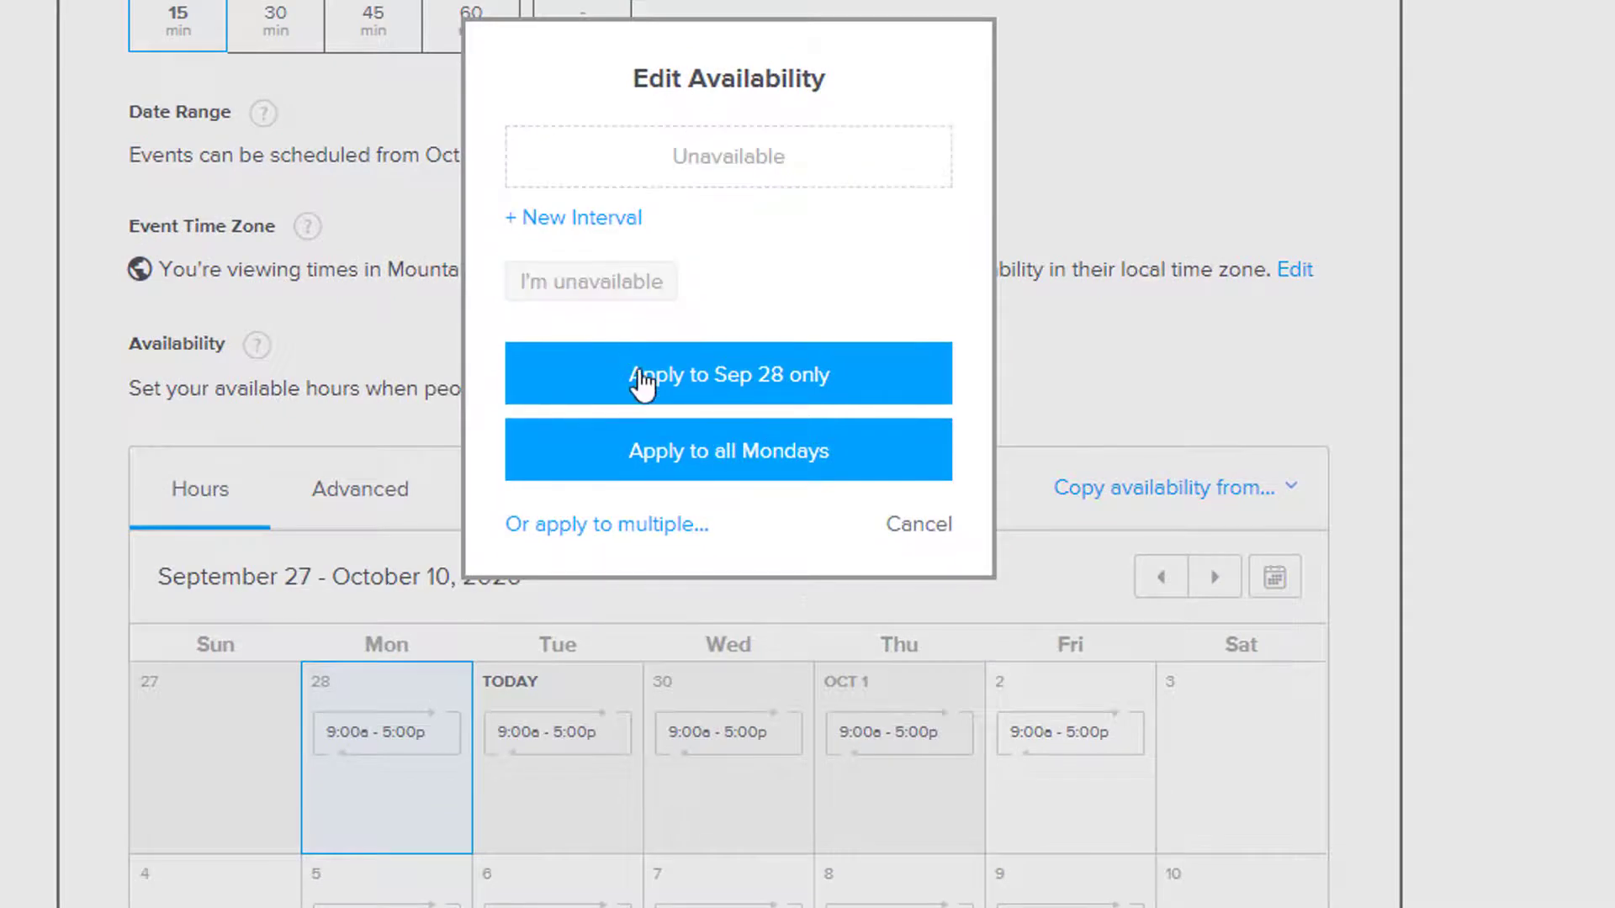
left_click(603, 527)
left_click(508, 453)
left_click(506, 520)
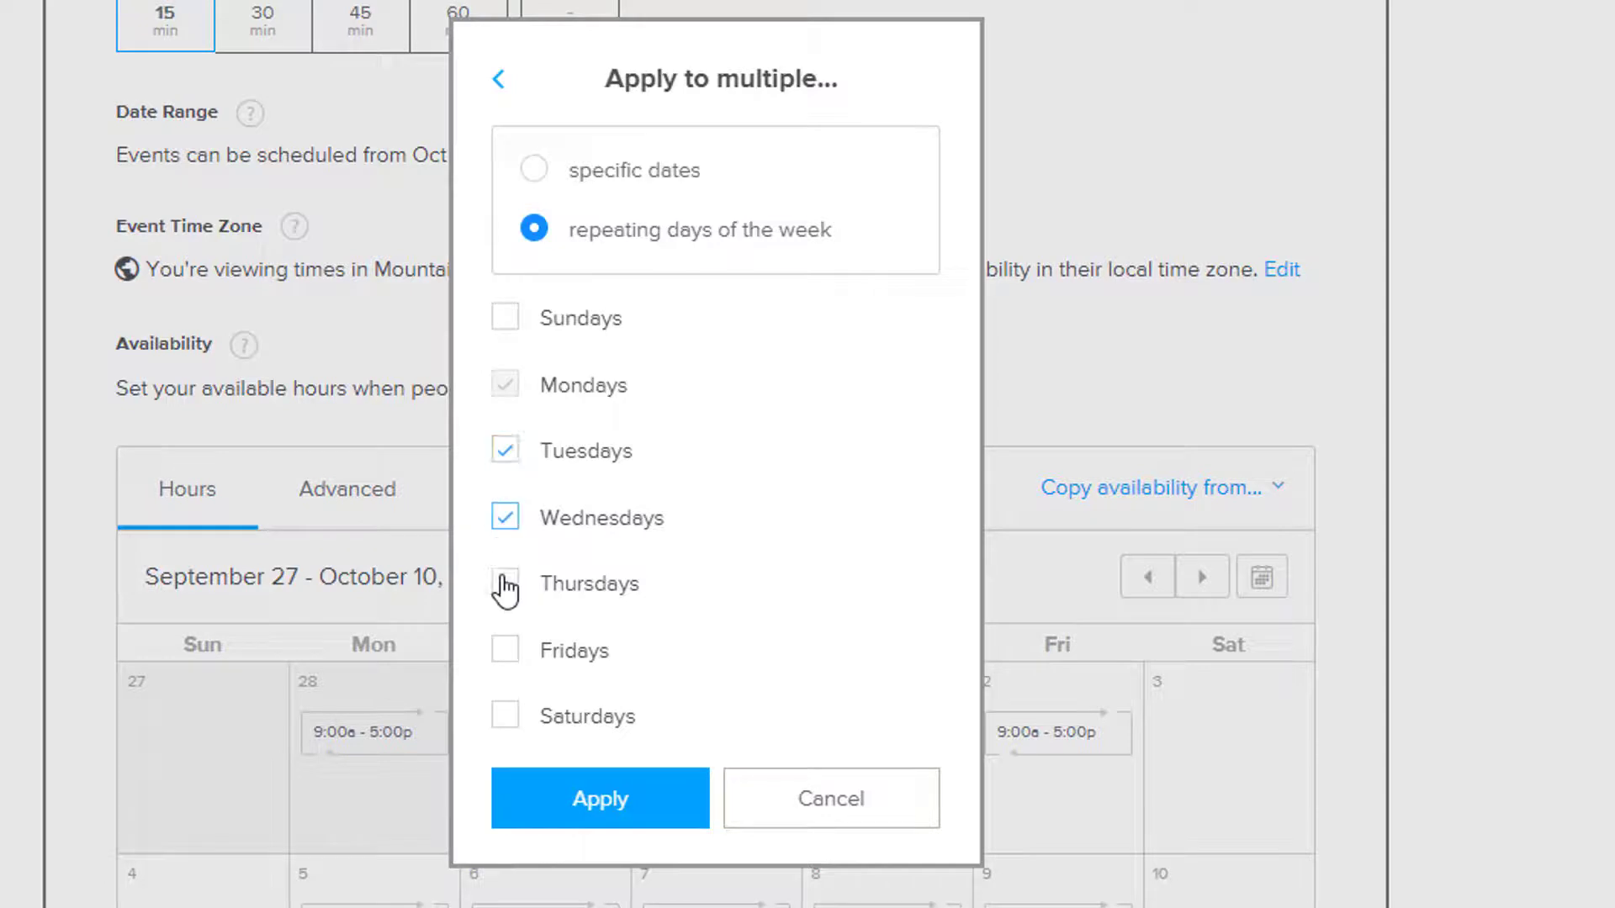
left_click(507, 586)
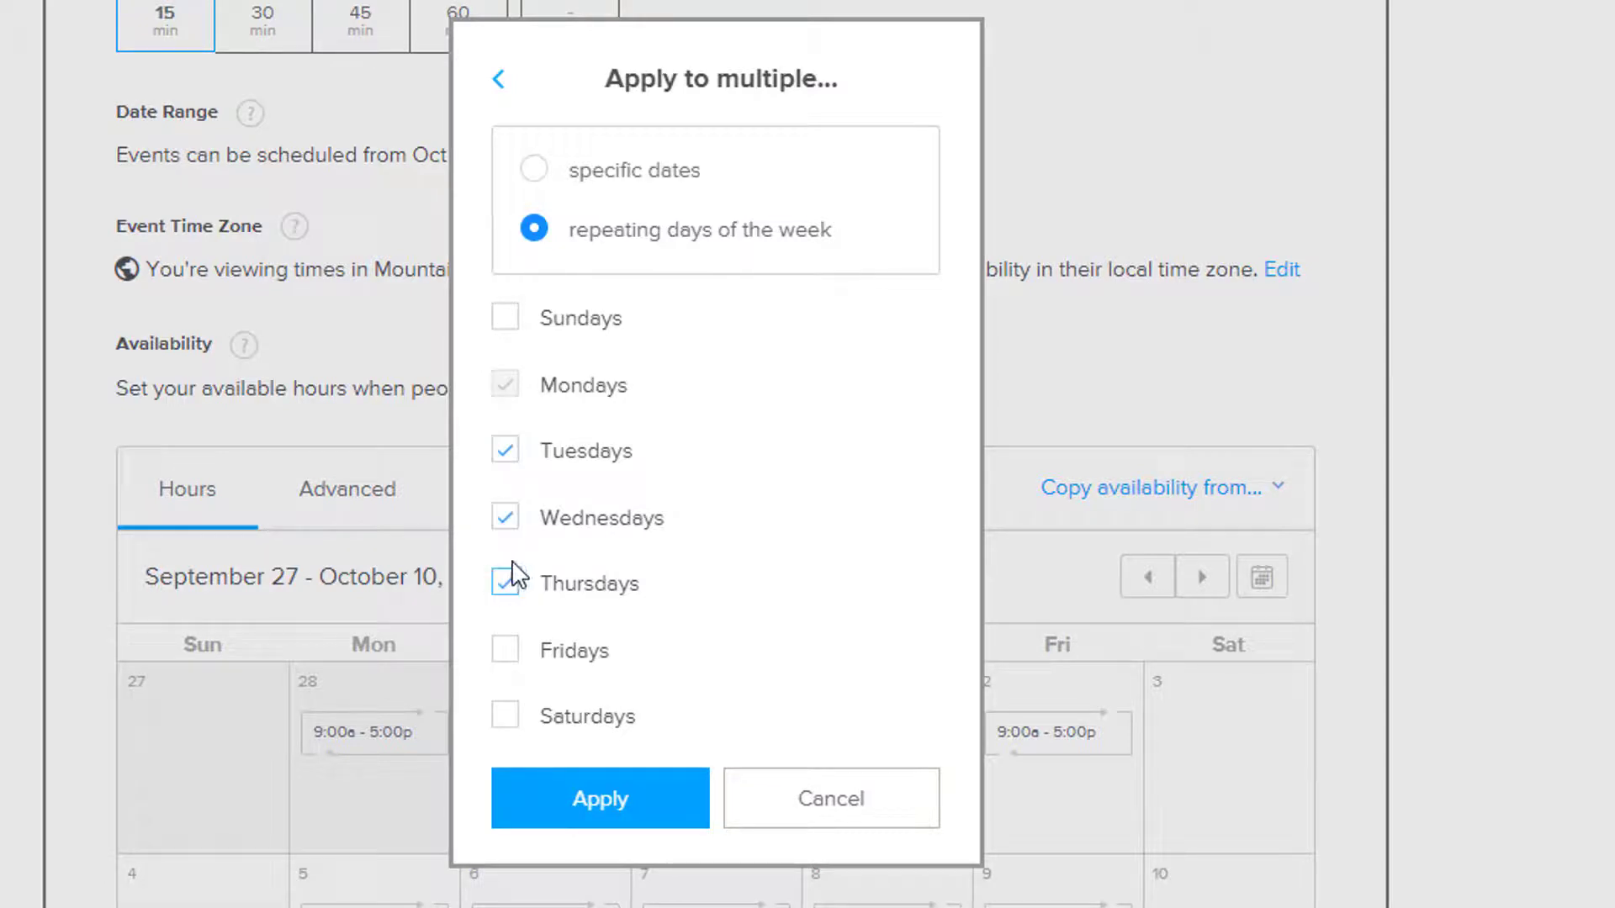
left_click(626, 813)
scroll(922, 826, "down", 2)
scroll(425, 522, "down", 3)
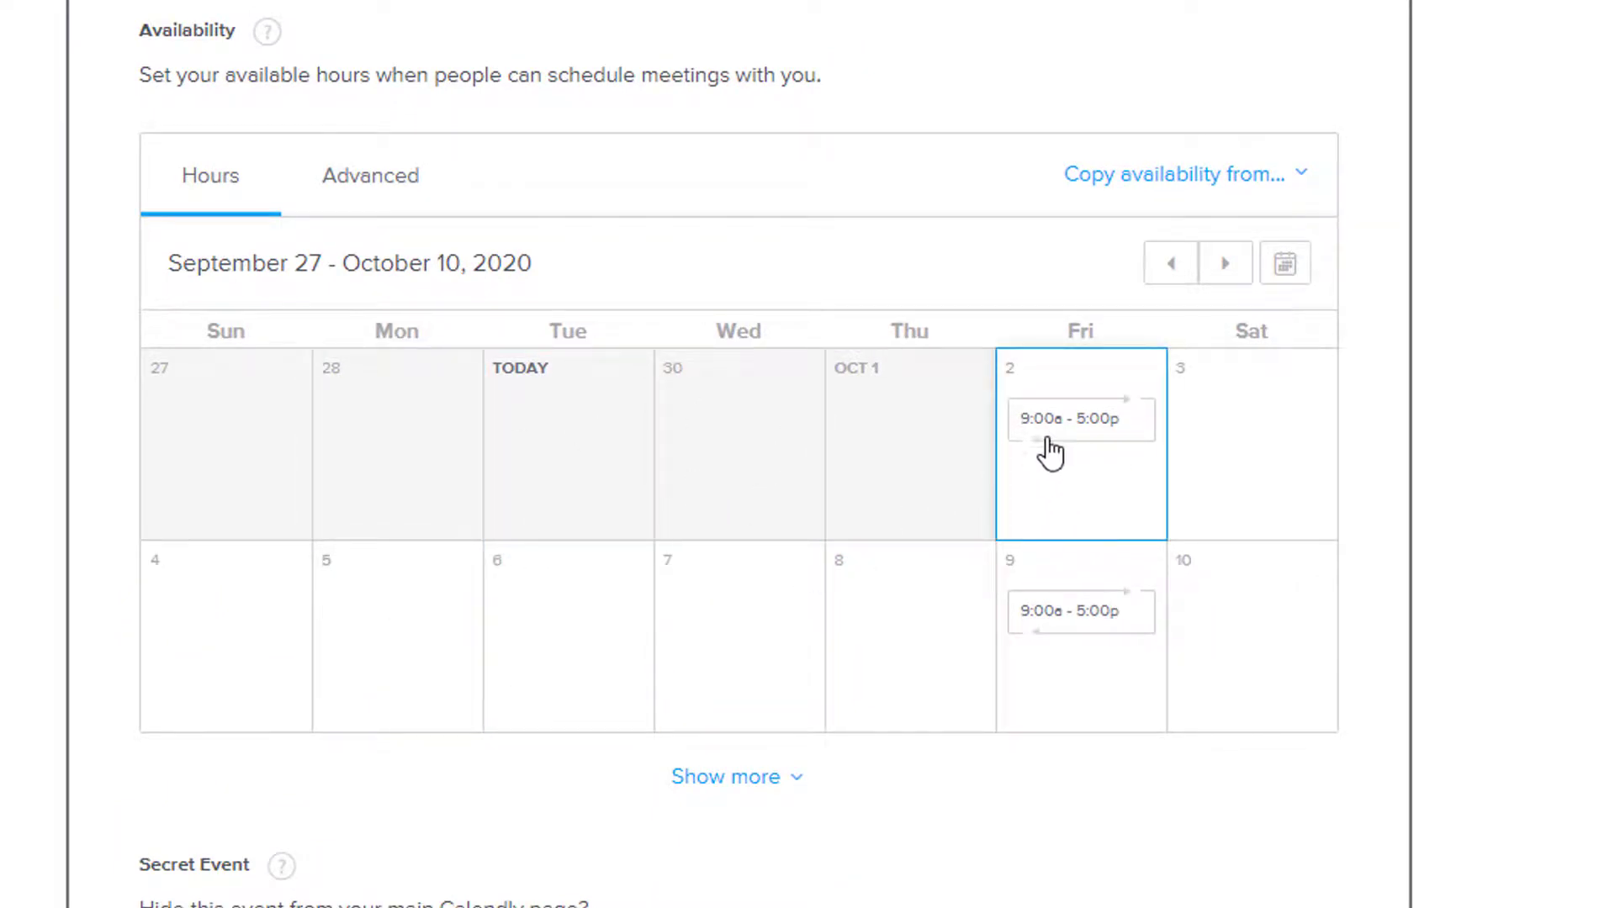
scroll(1060, 480, "up", 1)
- Set every Friday's available hours to 10:30 am – 12:00 pm
left_click(1079, 521)
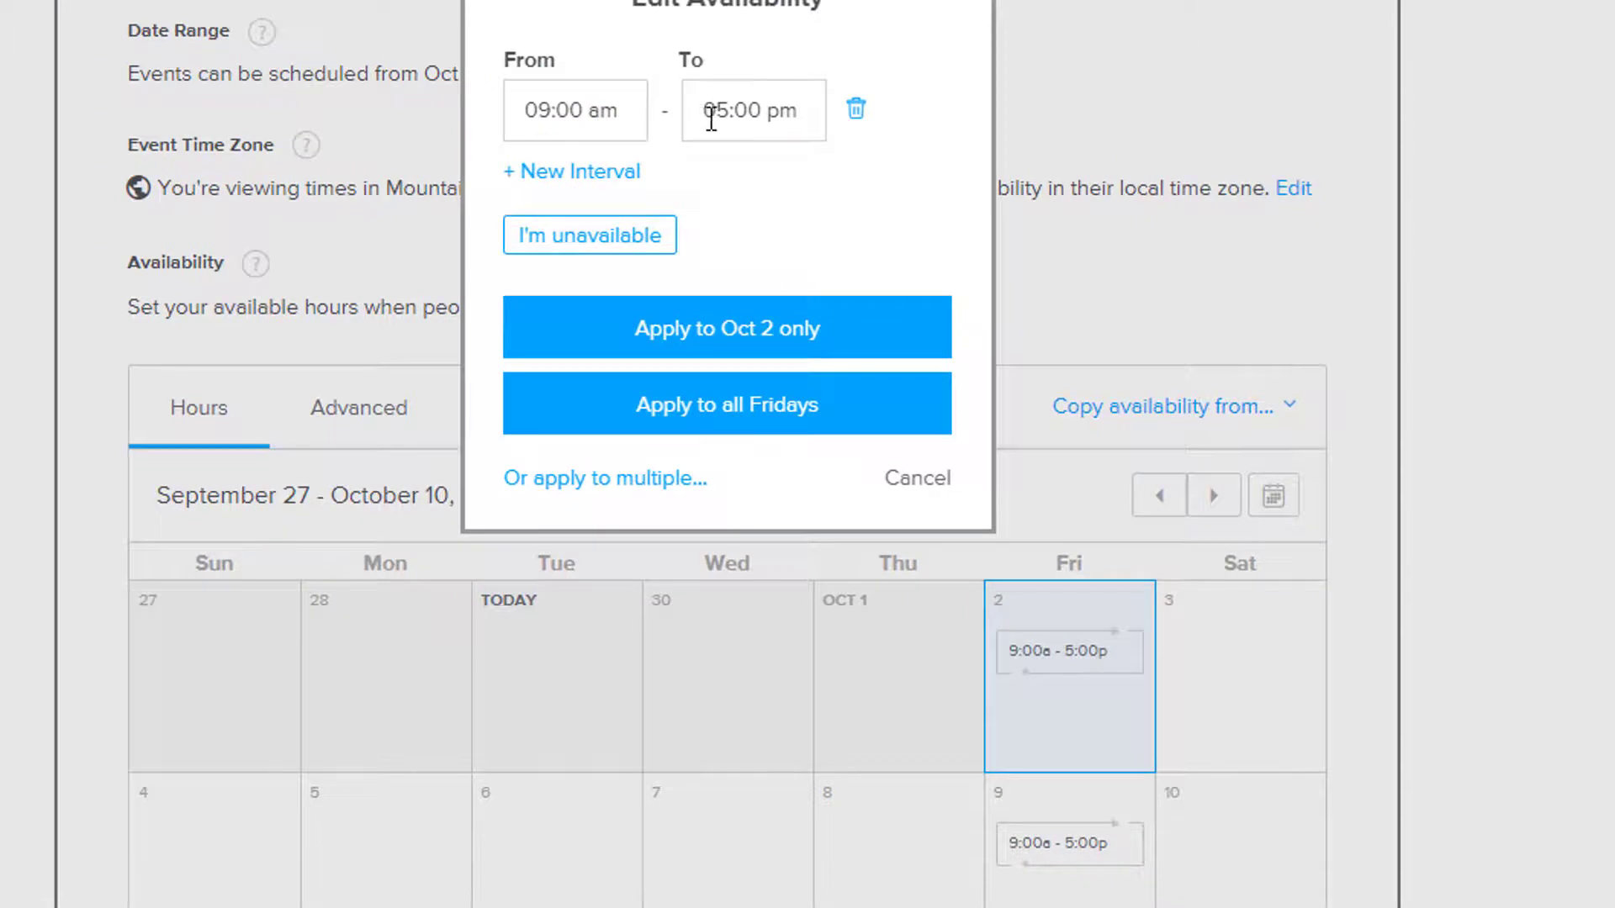
left_click(618, 118)
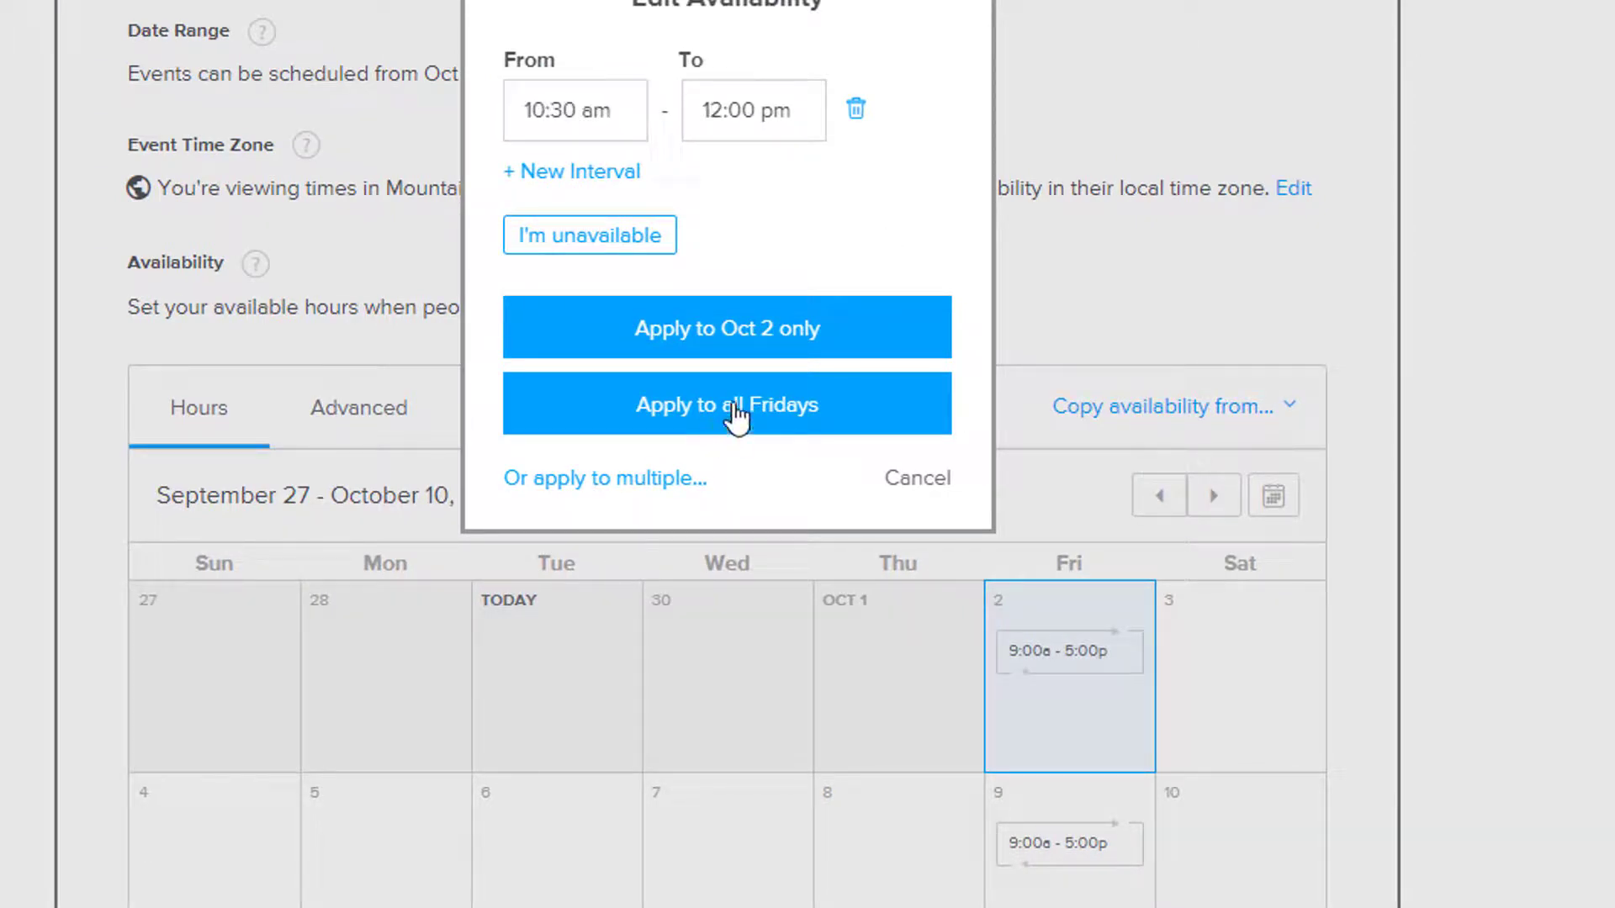
left_click(732, 406)
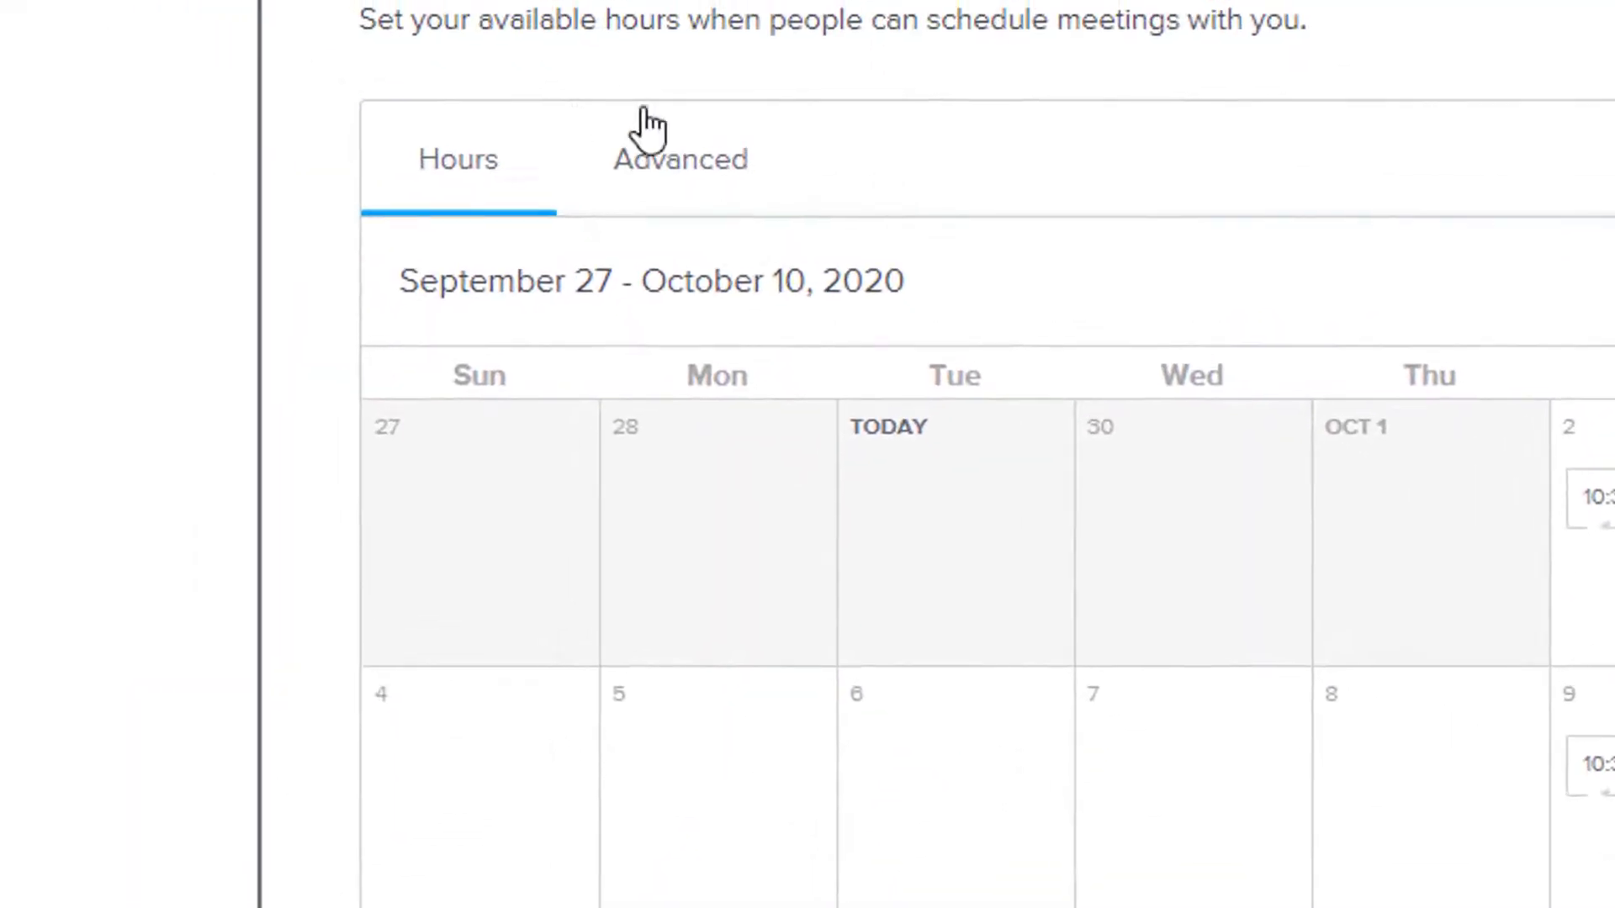
- Show availability in 15-minute increments and save the scheduling settings
left_click(699, 169)
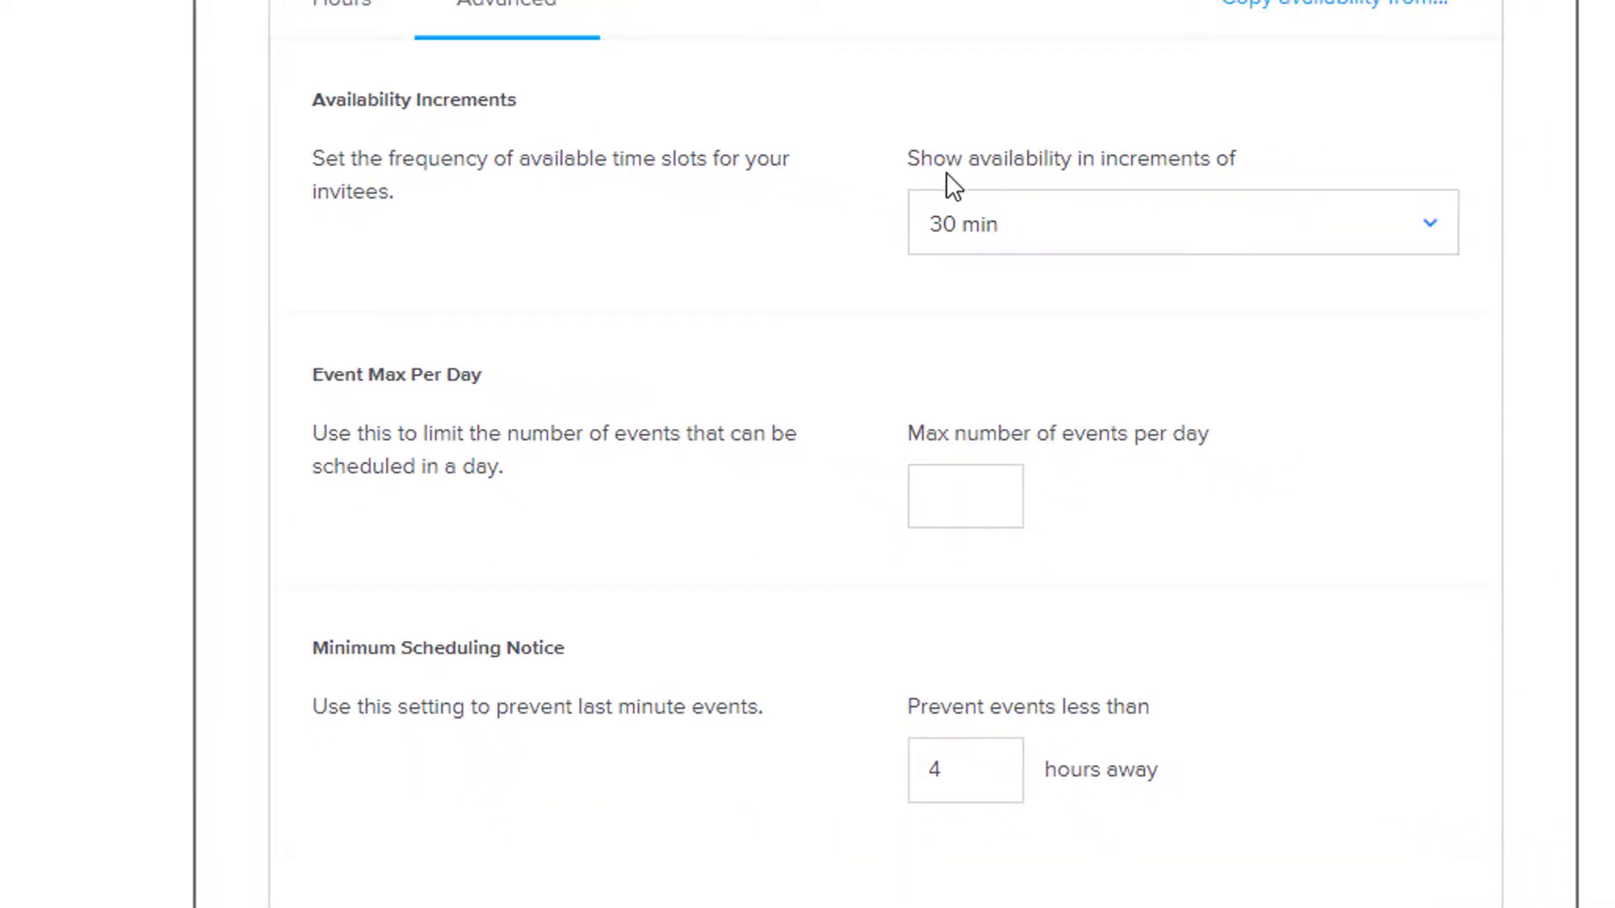
left_click(1076, 244)
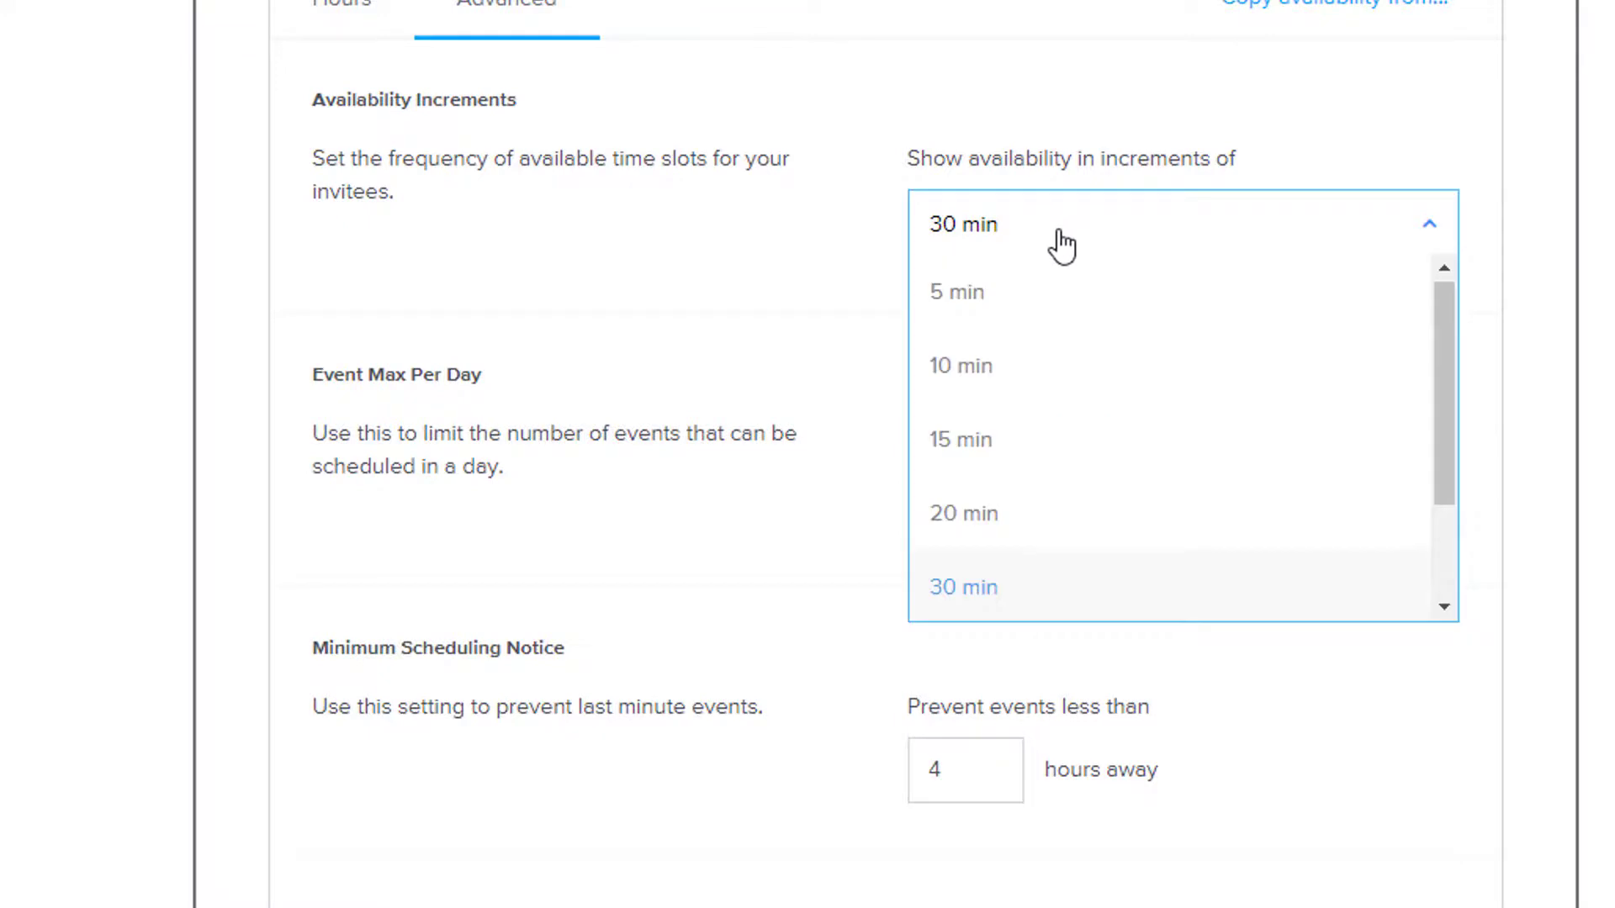
left_click(962, 443)
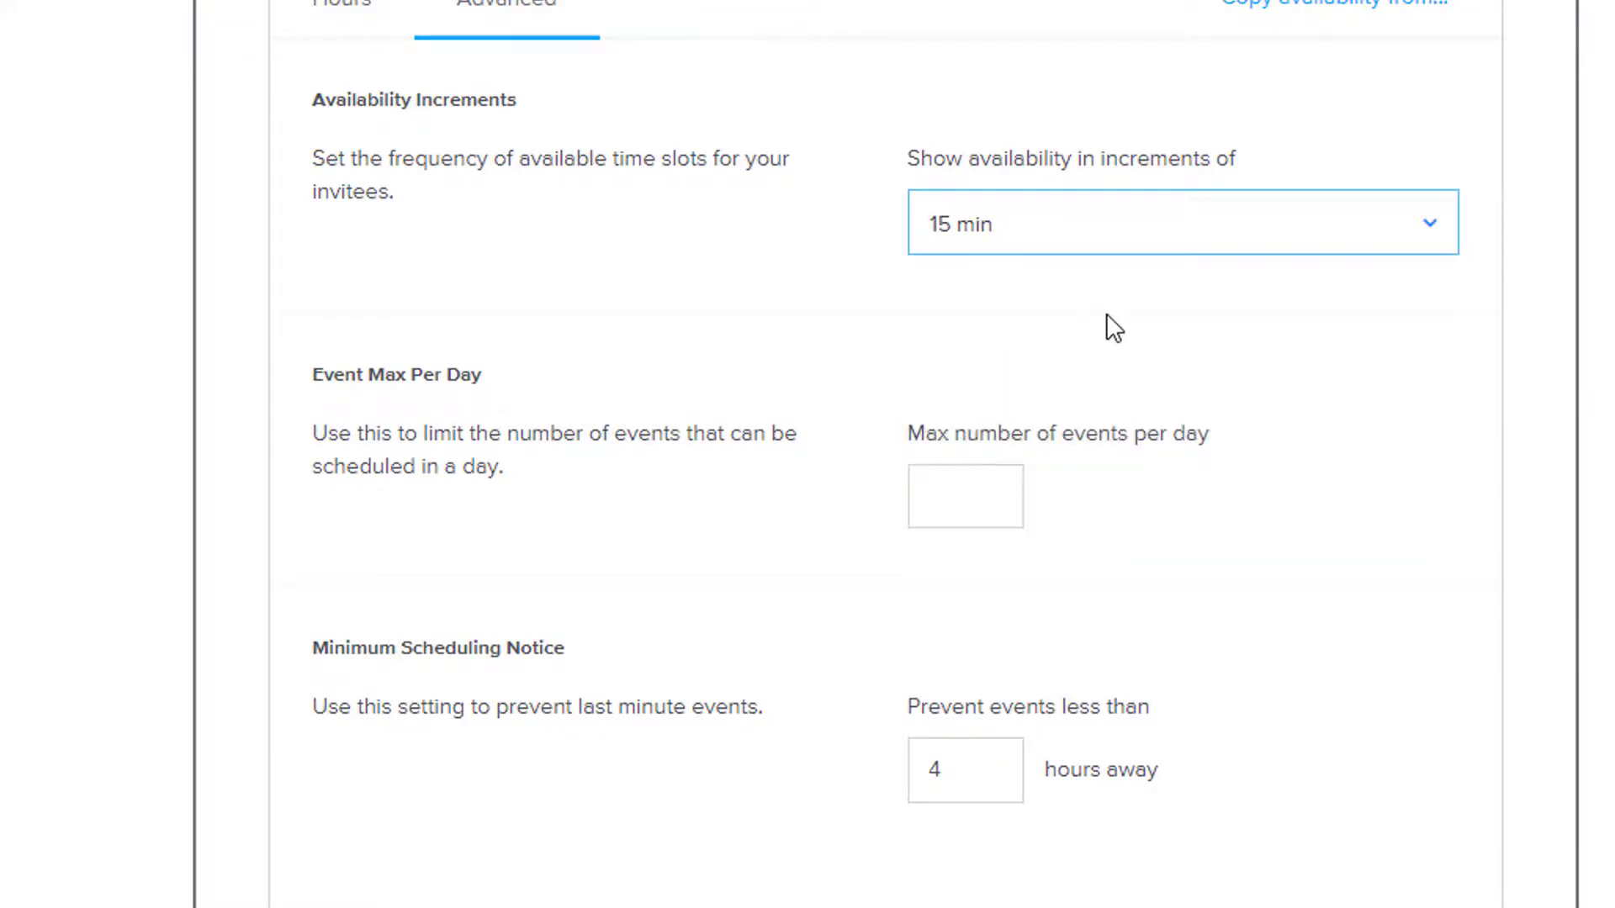
scroll(977, 209, "down", 5)
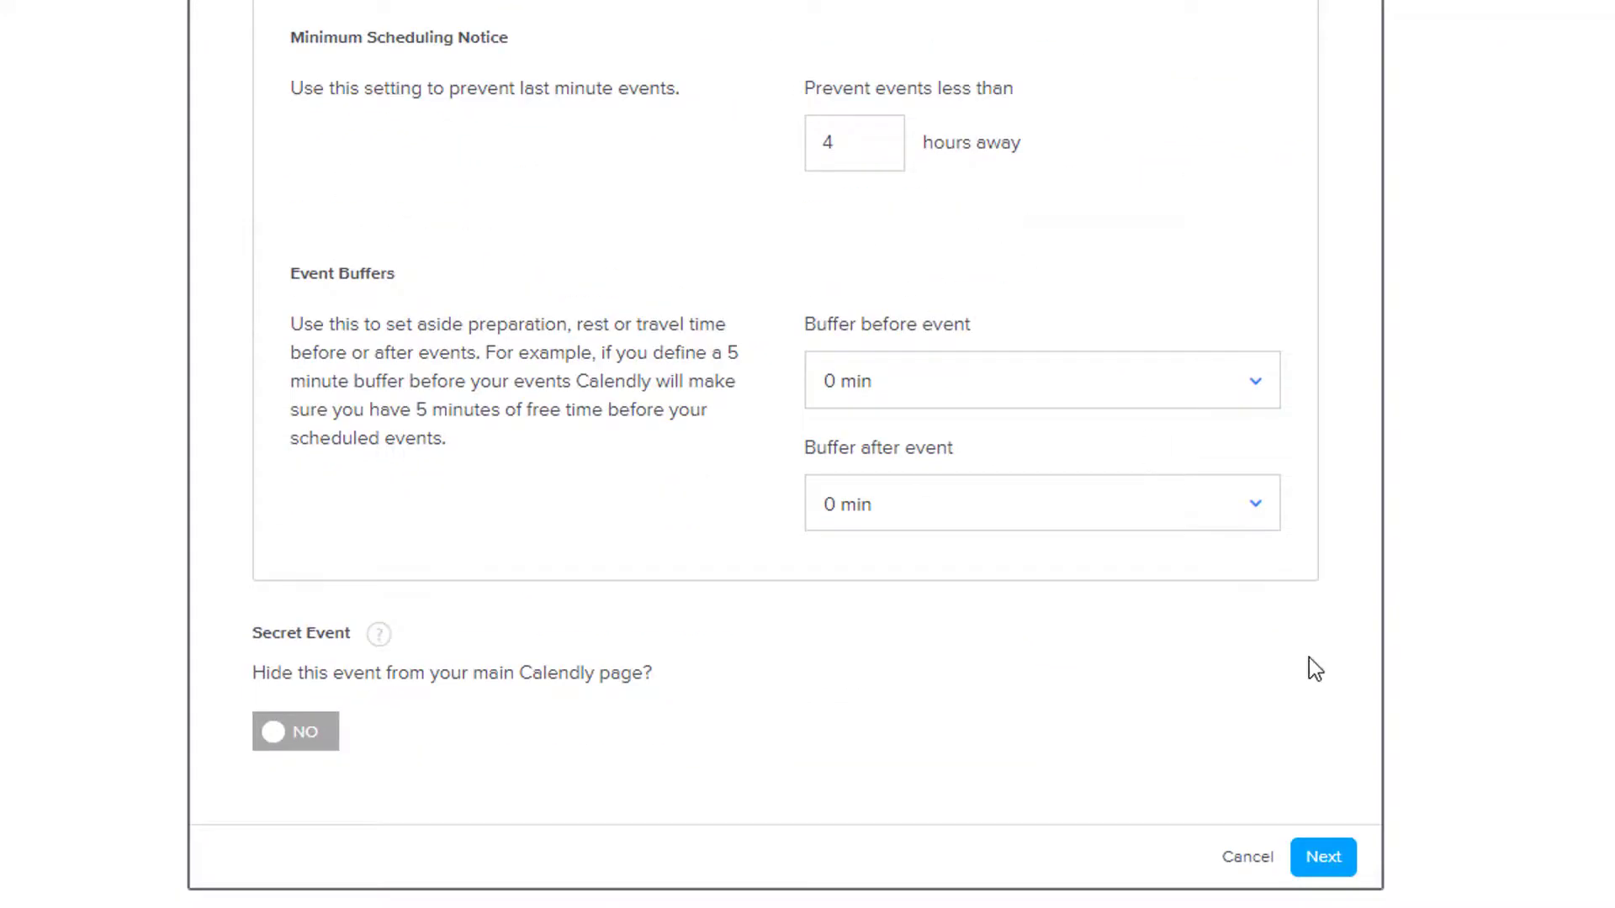
left_click(1348, 867)
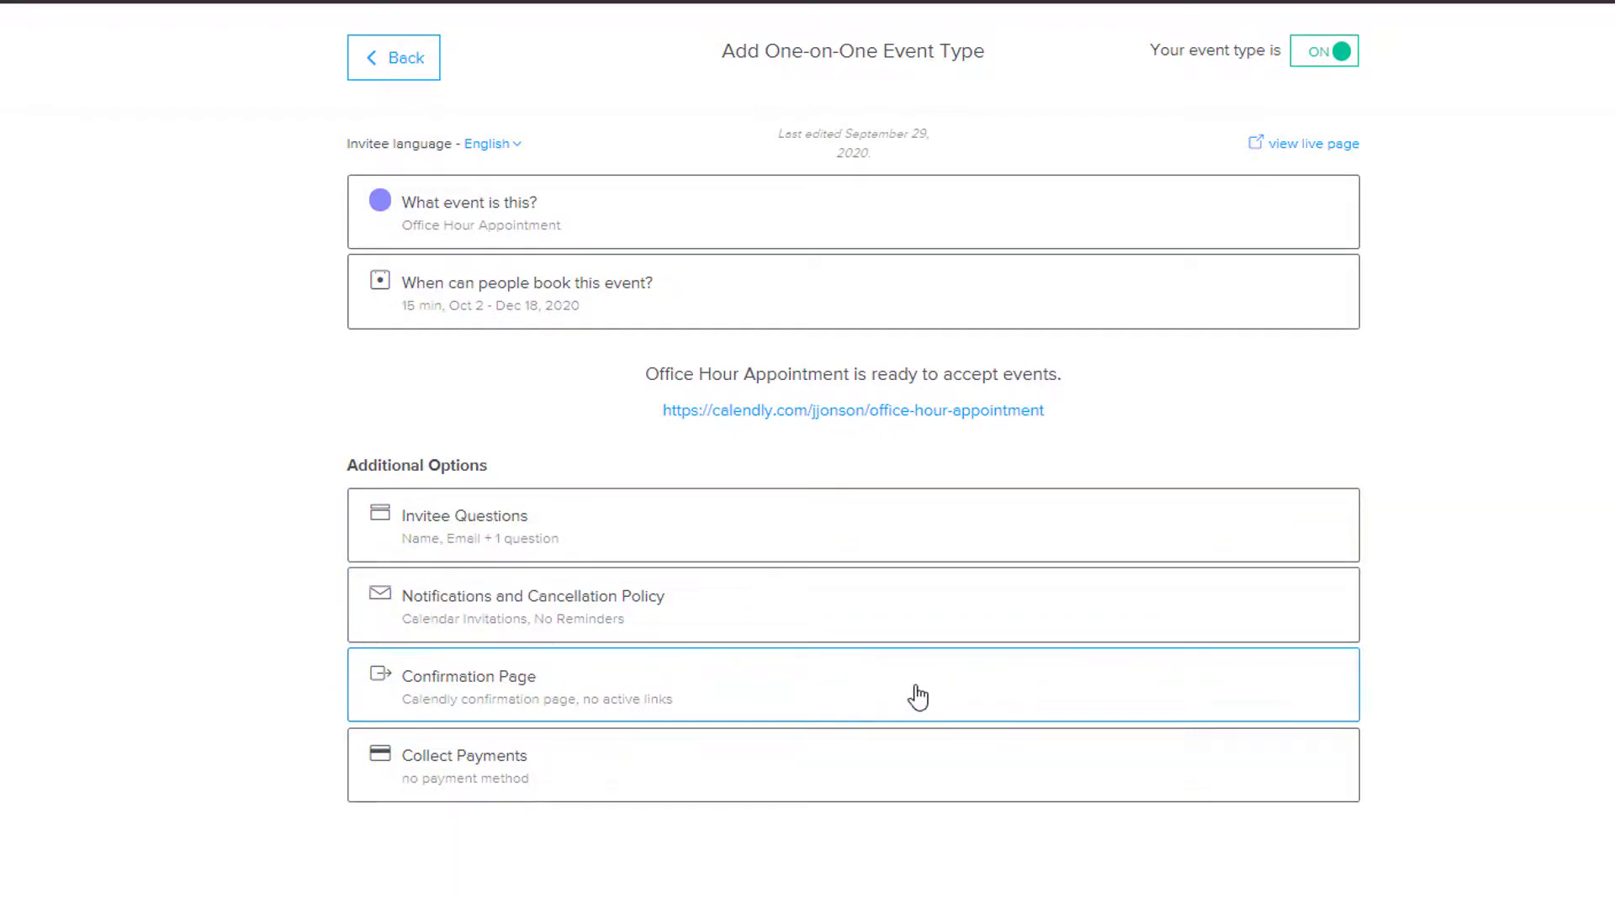
- Preview the live booking page's Friday, Oct 2 time slots, then return to the event settings
left_click(869, 411)
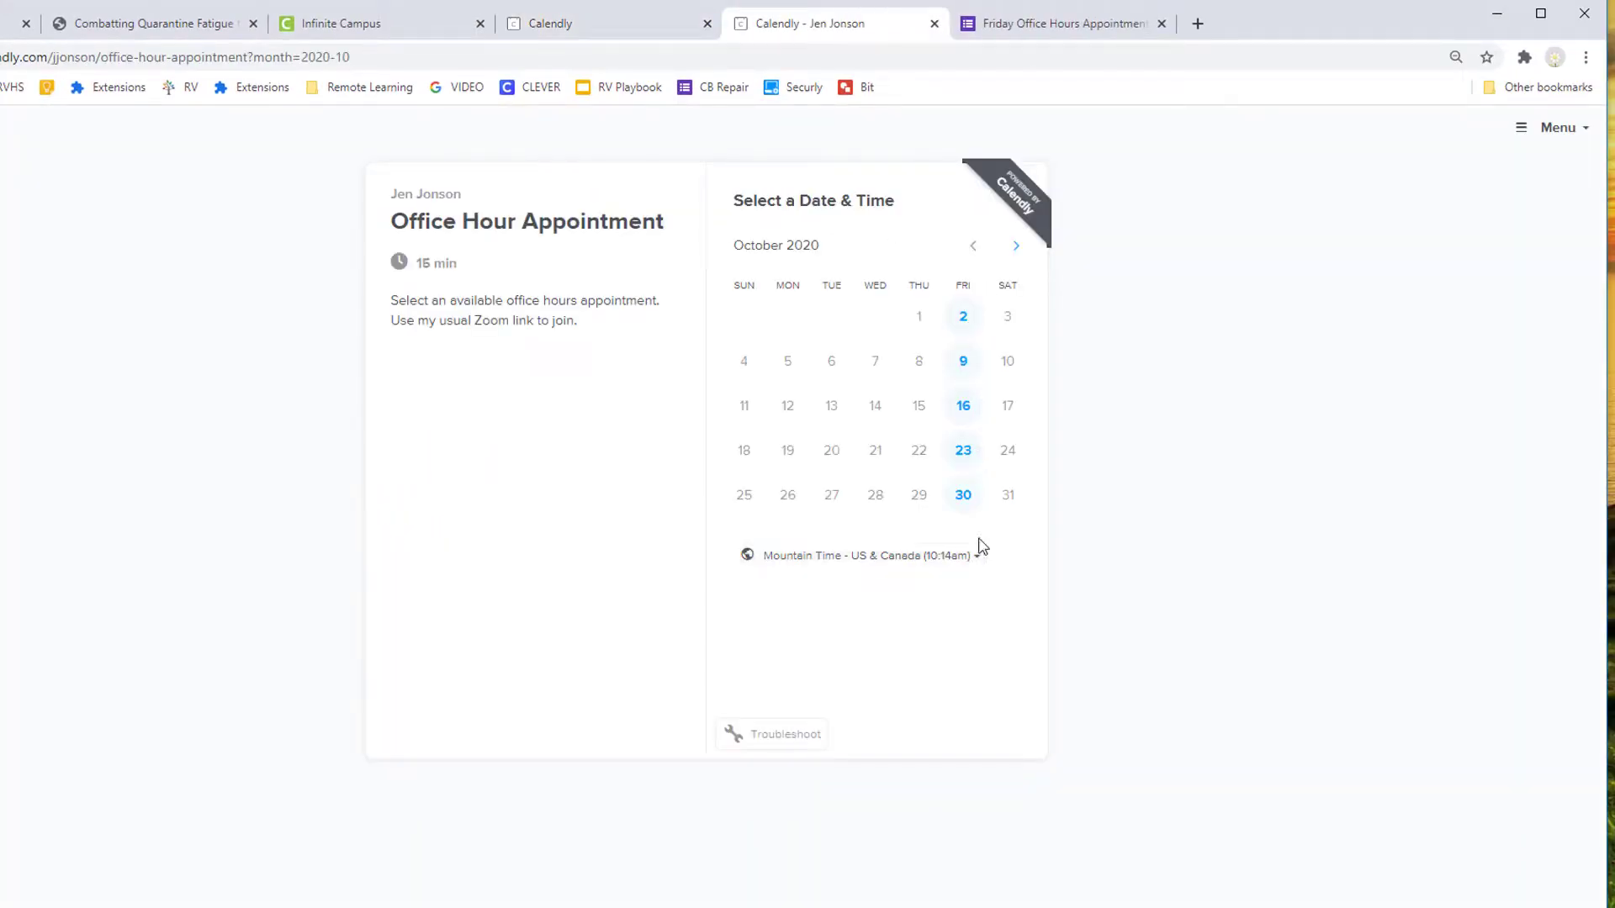
left_click(964, 320)
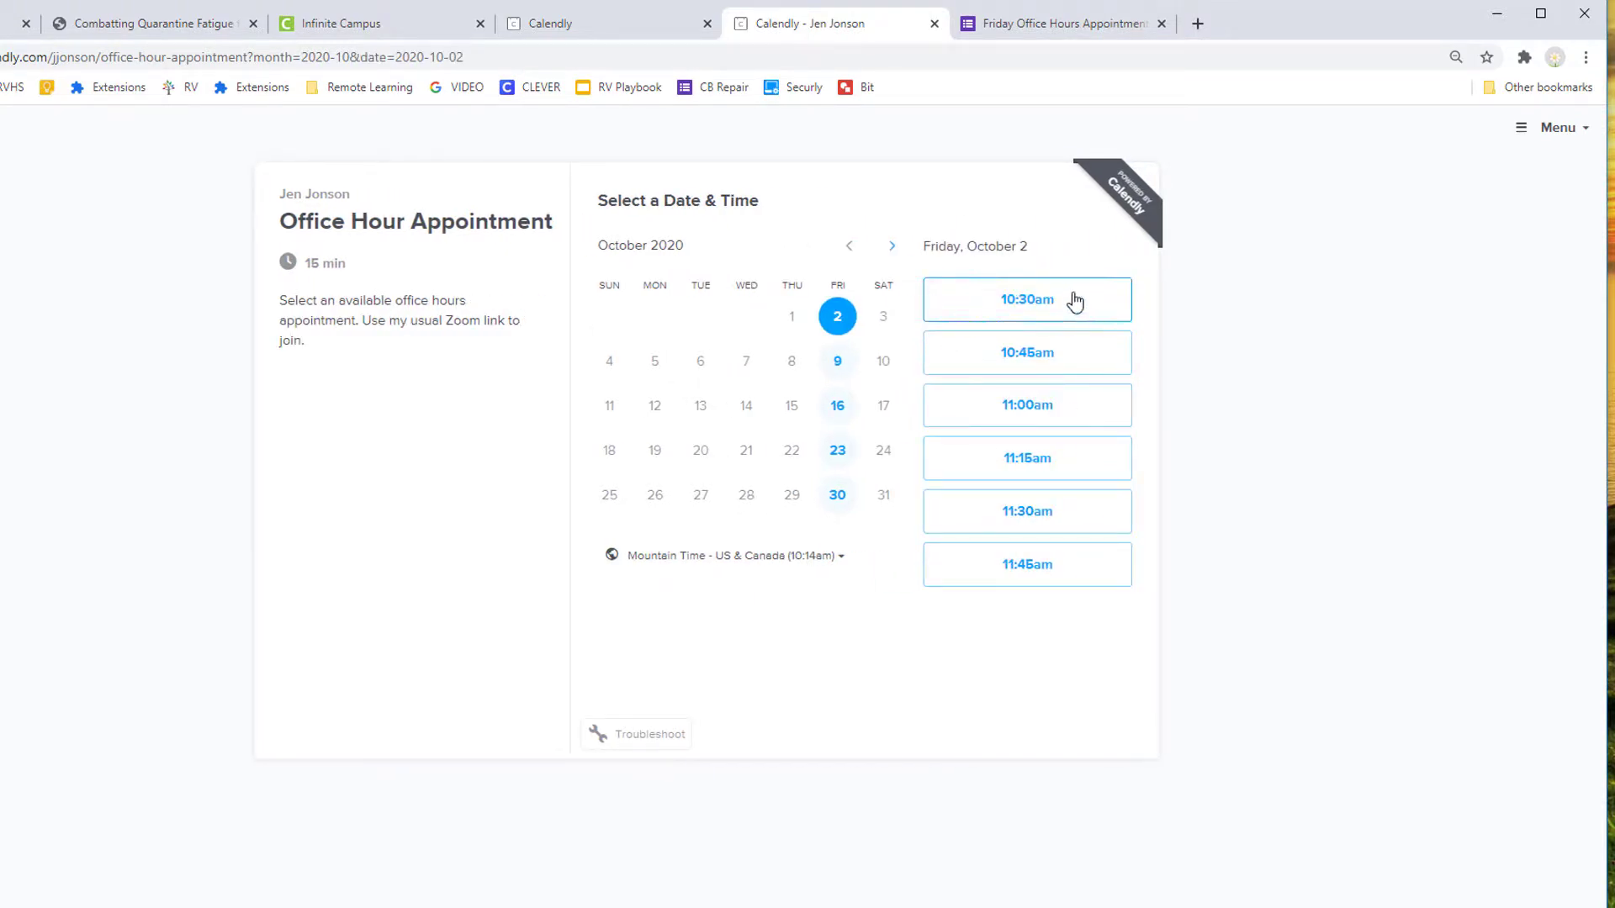
left_click(662, 33)
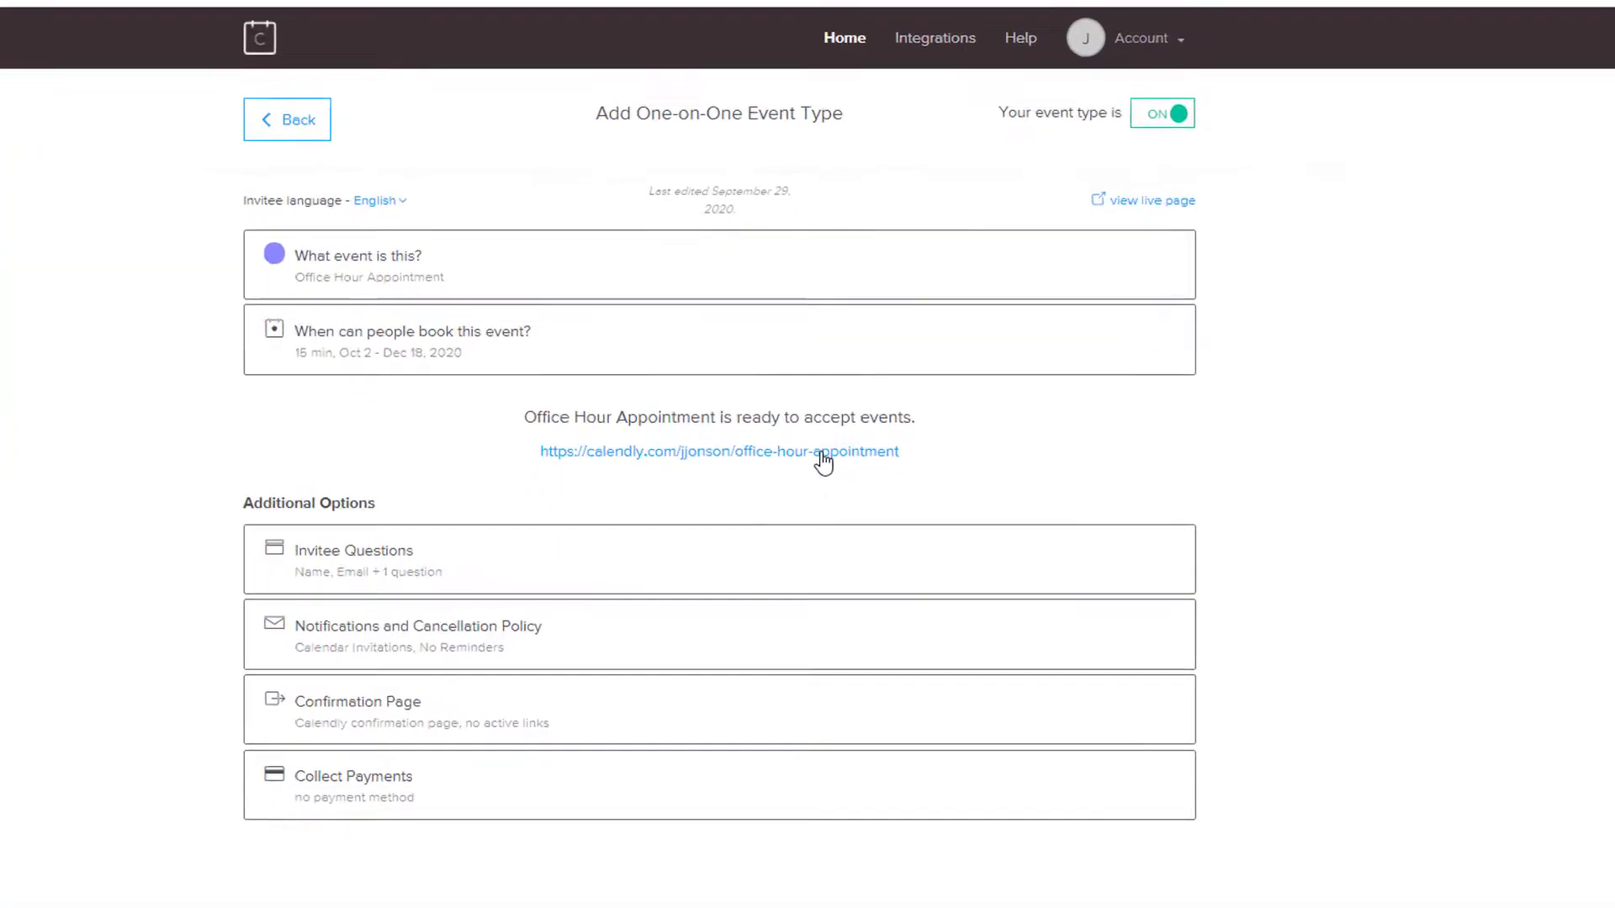
- Copy the Office Hour Appointment booking link and return to the event types list
right_click(798, 498)
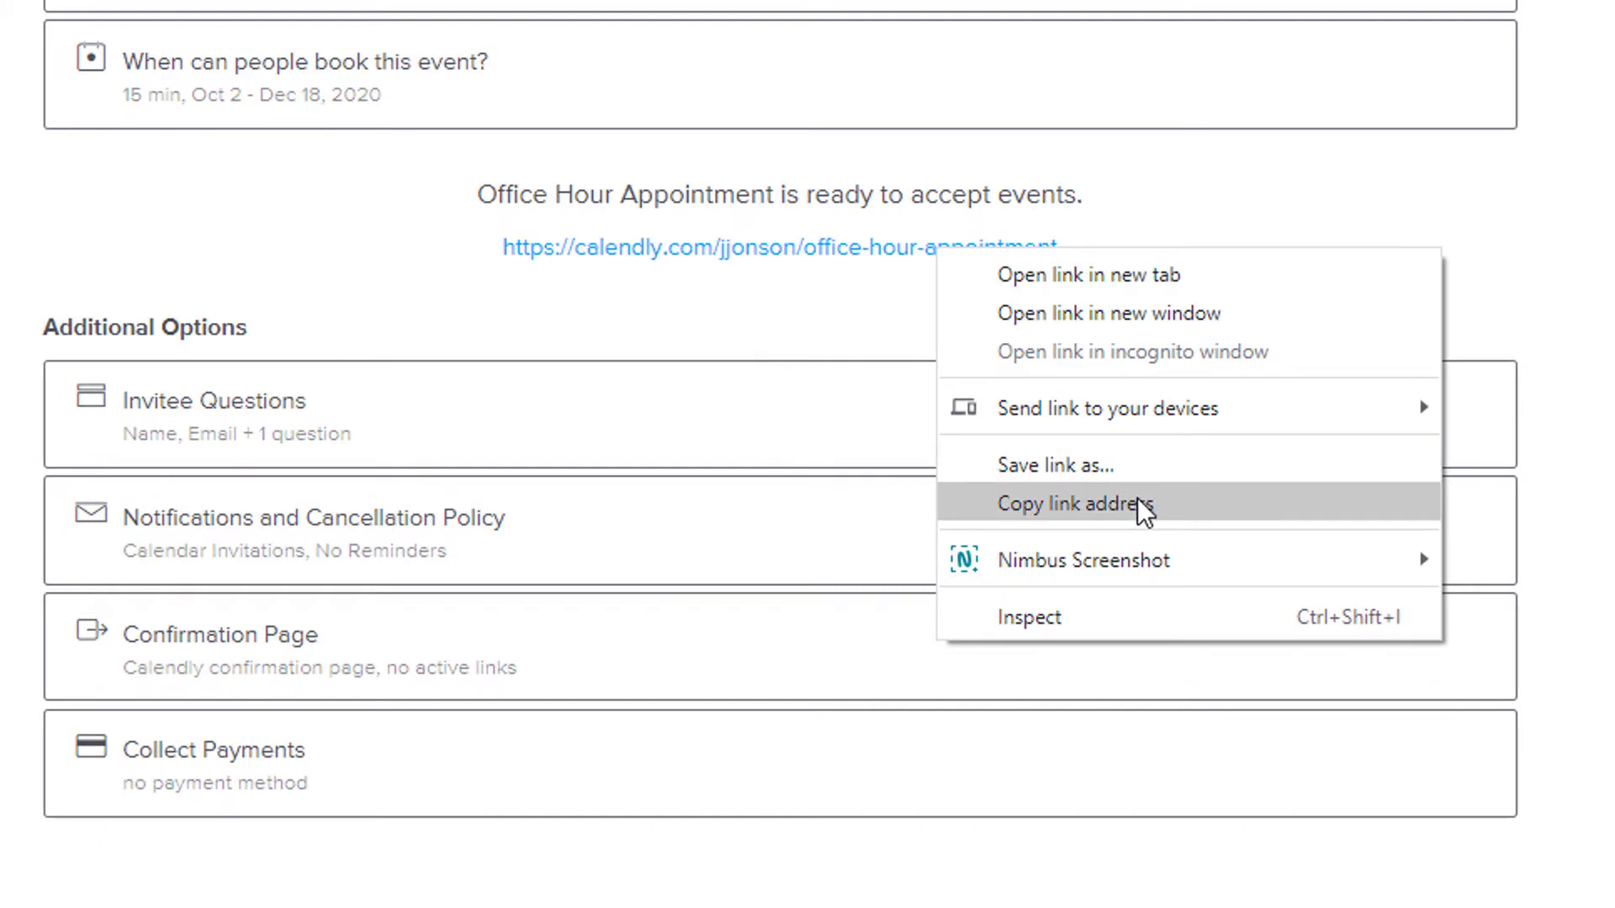
left_click(1137, 504)
left_click(547, 58)
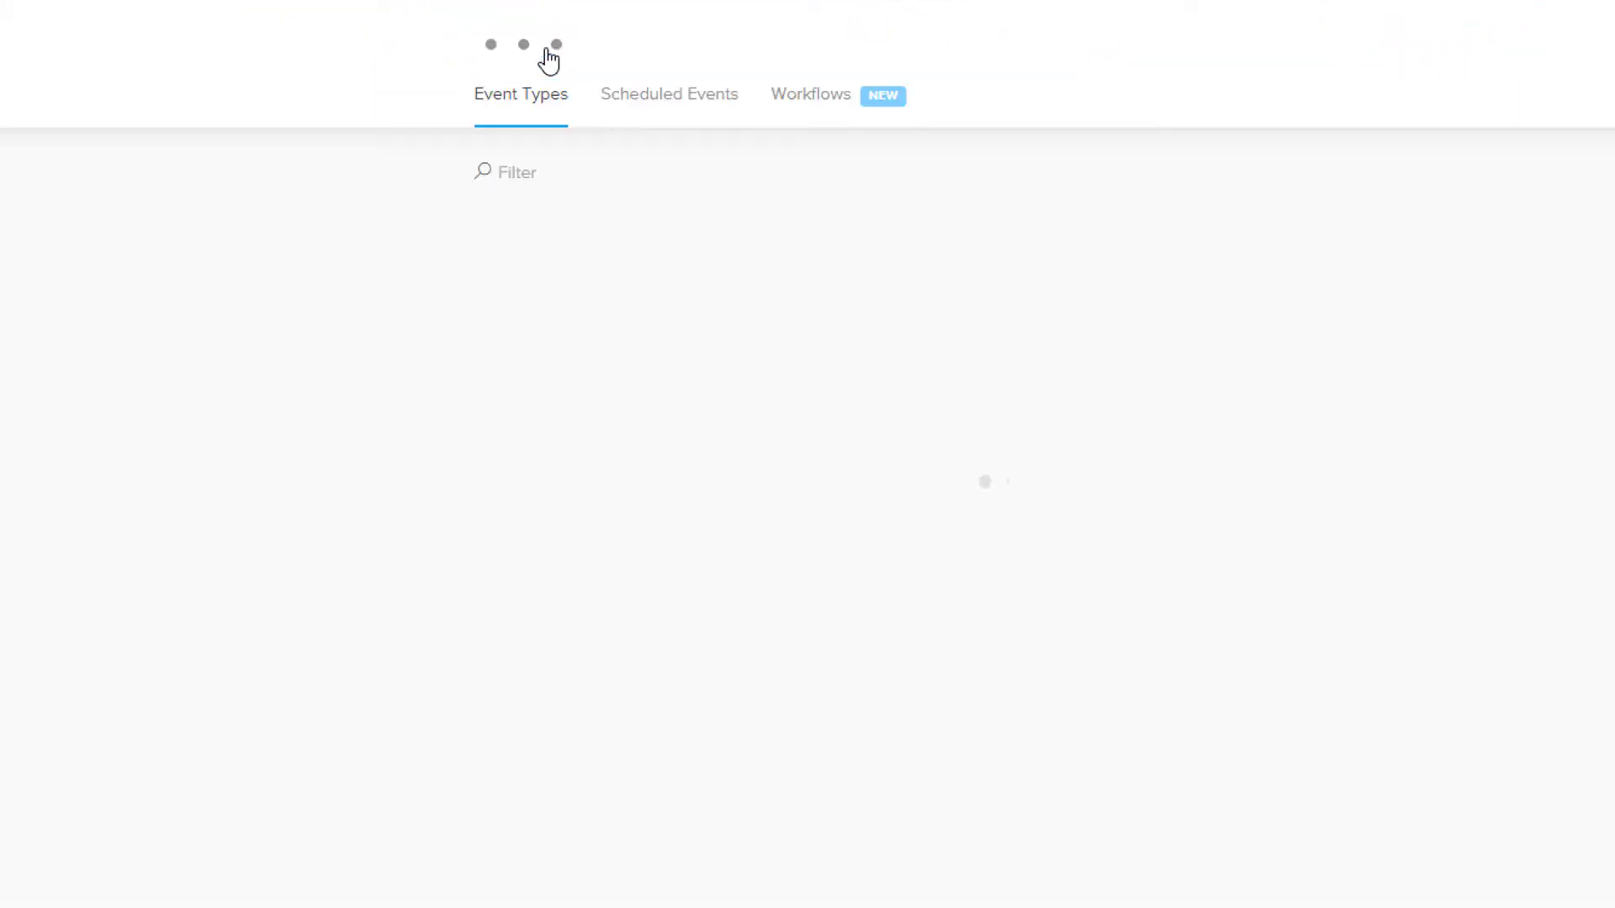